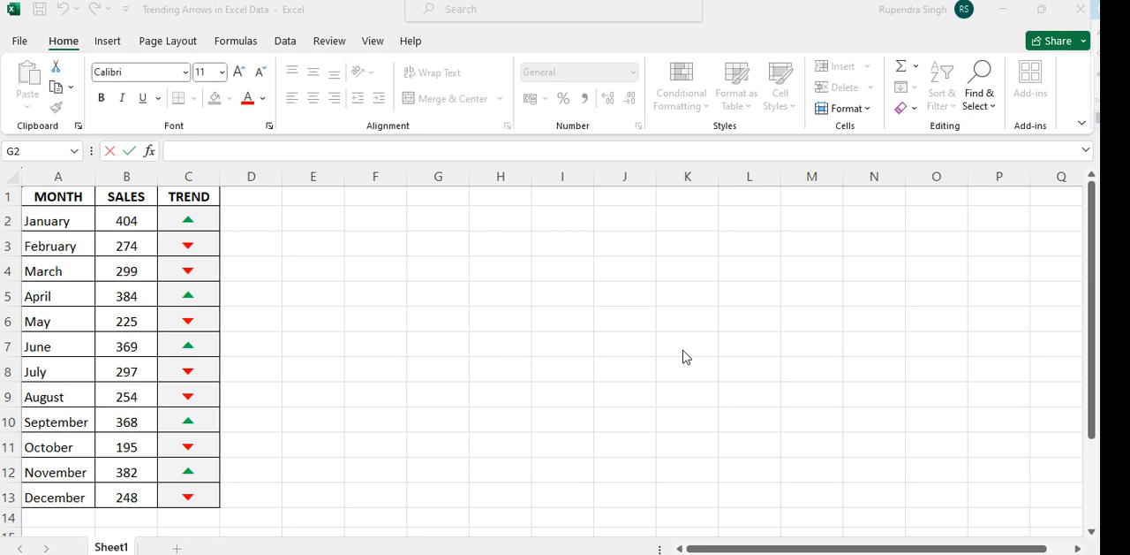
Set February's sales value in B3 to 301
{"action": "left_click", "coordinate": [60, 197]}
{"action": "left_click", "coordinate": [60, 196]}
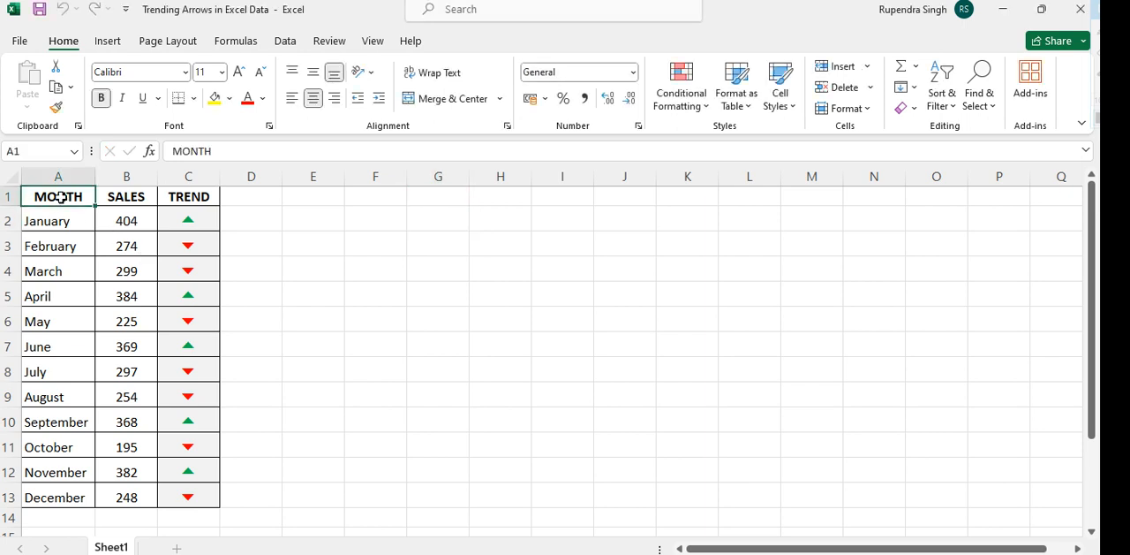
{"action": "left_click", "coordinate": [111, 196]}
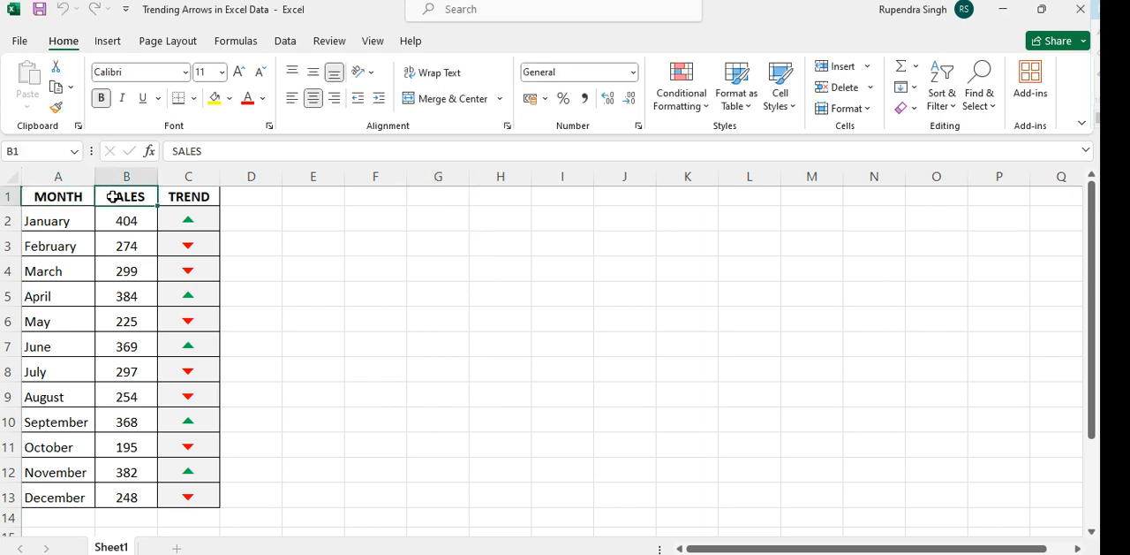
{"action": "left_click", "coordinate": [137, 246]}
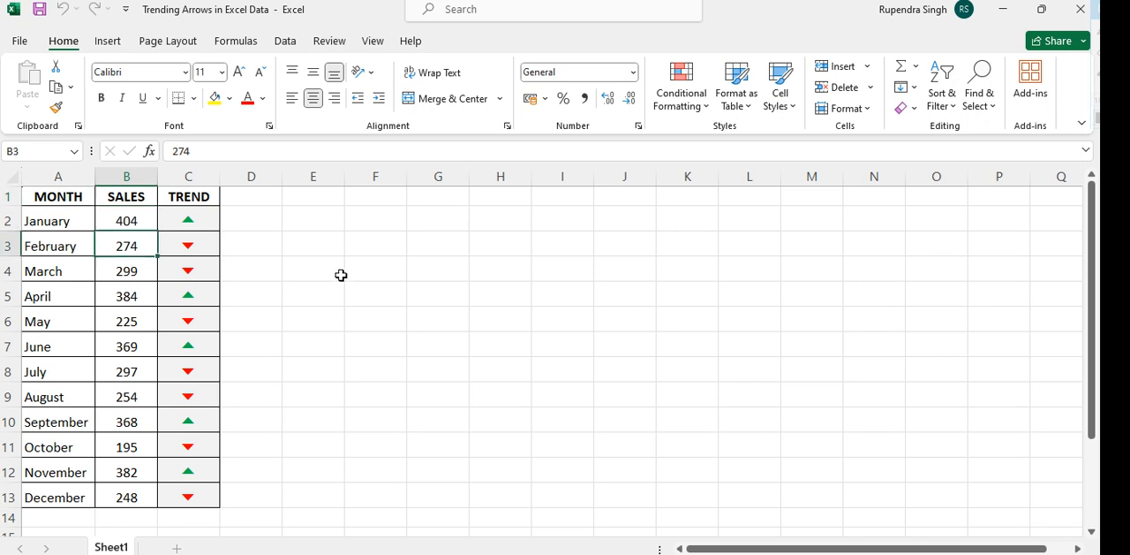
{"action": "type", "text": "301"}
{"action": "key", "text": "Return"}
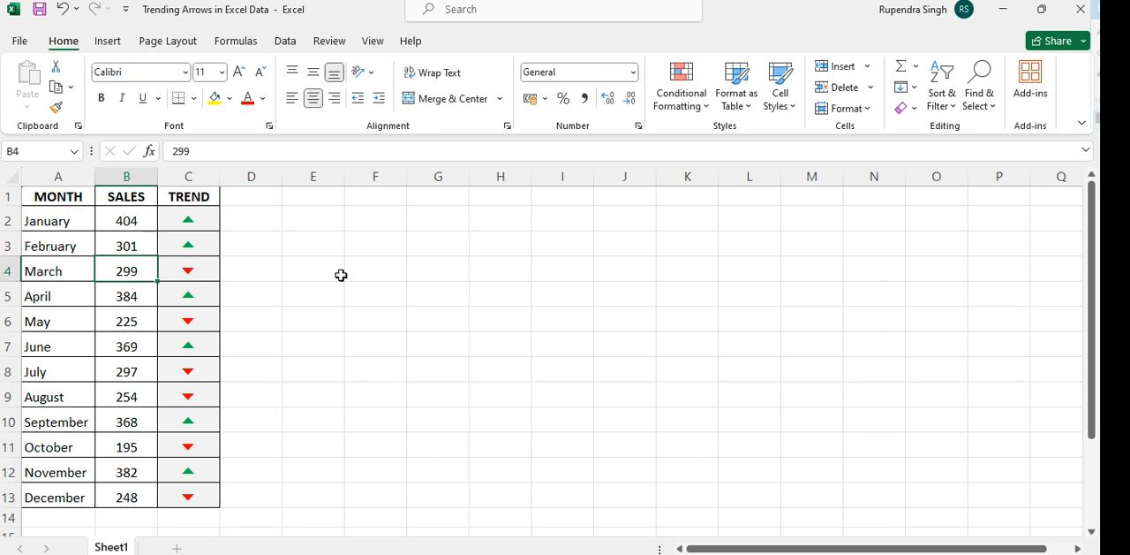
Set September's sales value in B10 to 168
{"action": "key", "text": "Down"}
{"action": "key", "text": "Down"}
{"action": "key", "text": "Down"}
{"action": "key", "text": "Down"}
{"action": "key", "text": "Down"}
{"action": "key", "text": "Down"}
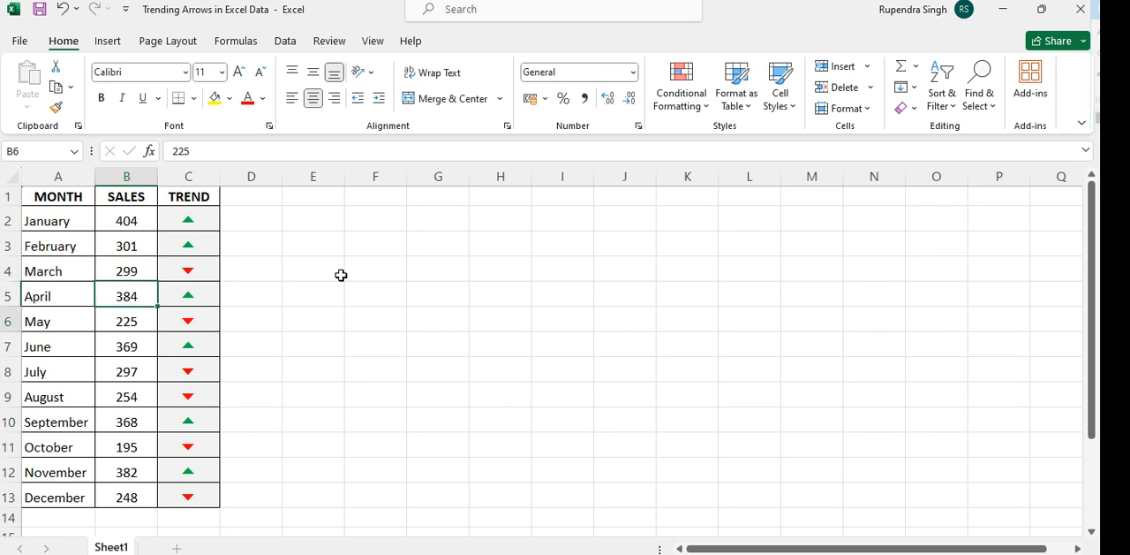
{"action": "type", "text": "168"}
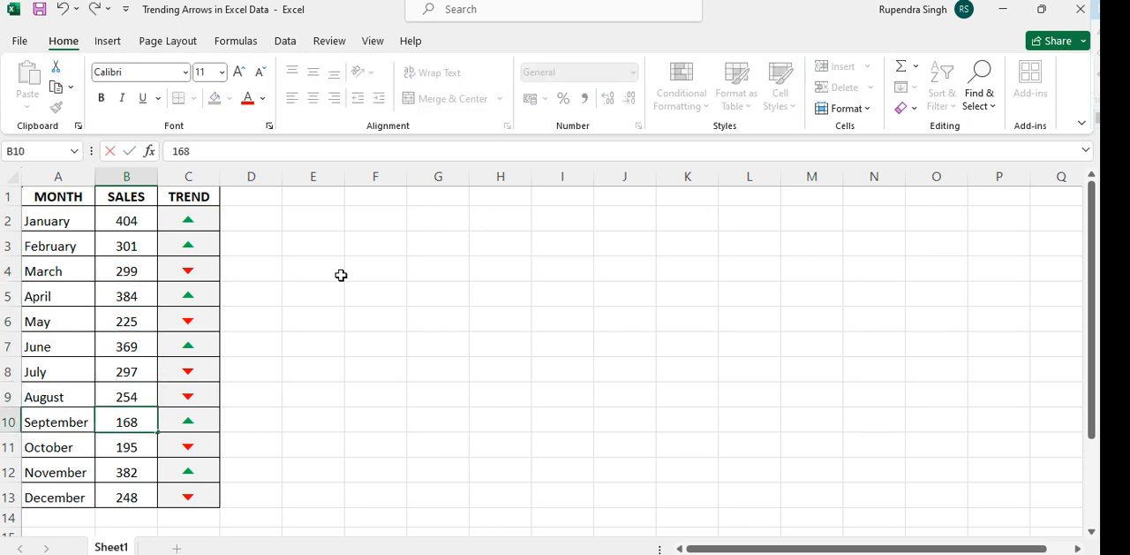
{"action": "key", "text": "Return"}
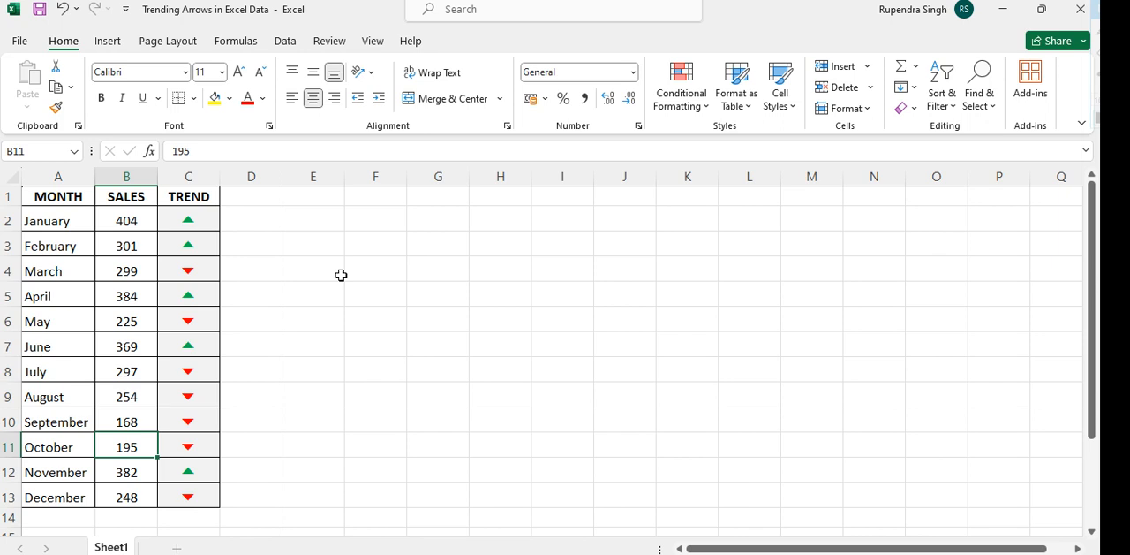
{"action": "left_click", "coordinate": [341, 275]}
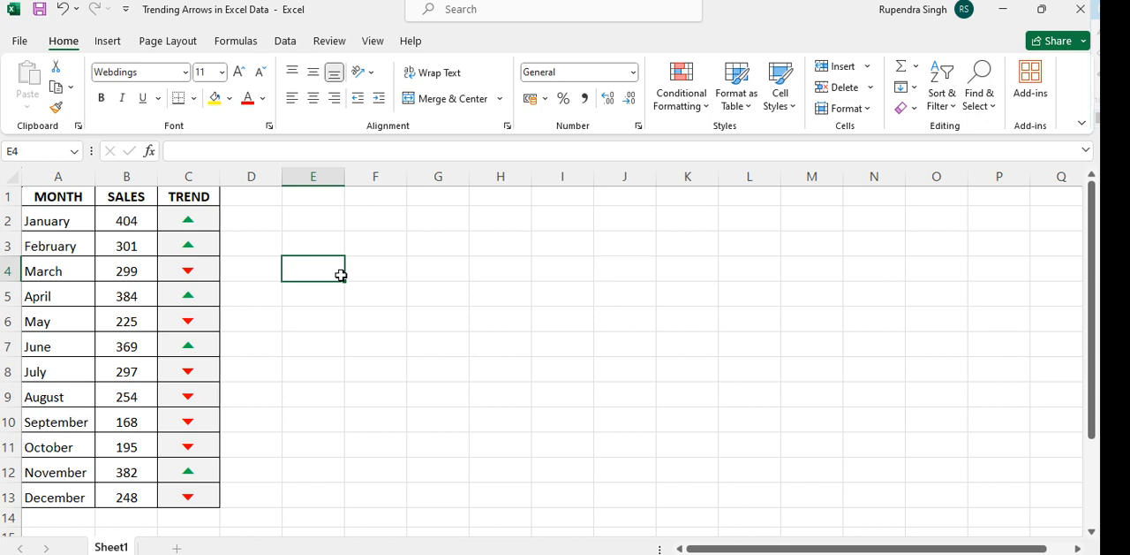
Copy the MONTH and SALES data in A1:B13 into a new sheet, starting at A1
{"action": "left_click", "coordinate": [50, 198]}
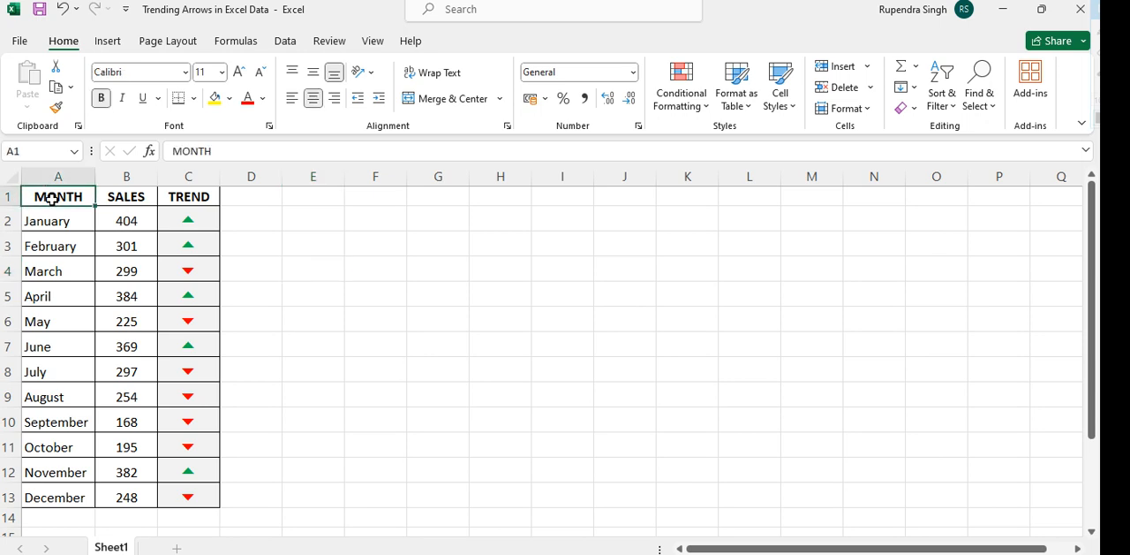
{"action": "key", "text": "shift+Right"}
{"action": "key", "text": "ctrl+shift+Down"}
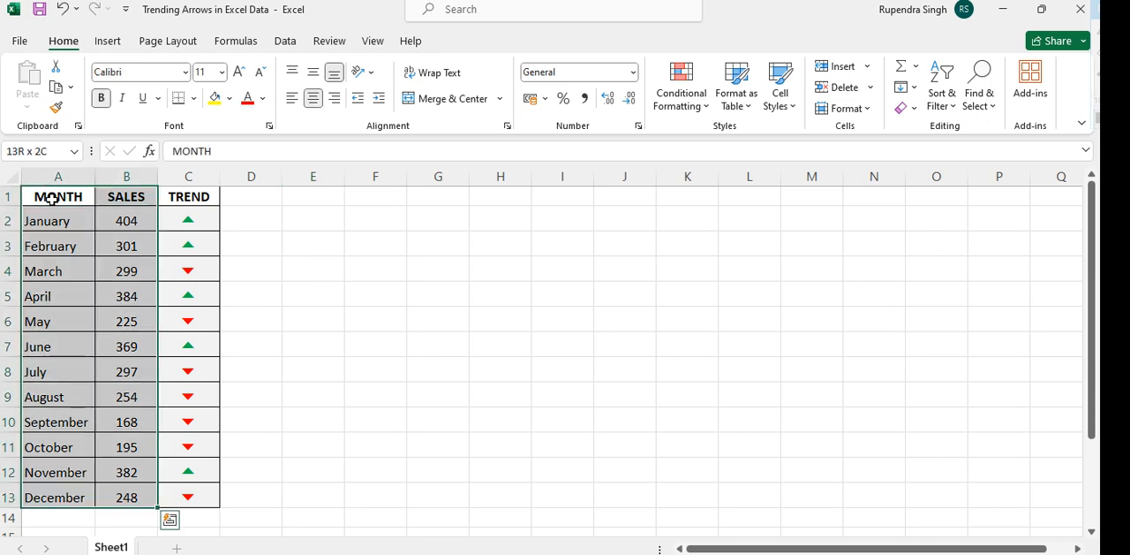
{"action": "key", "text": "ctrl+c"}
{"action": "left_click", "coordinate": [504, 351]}
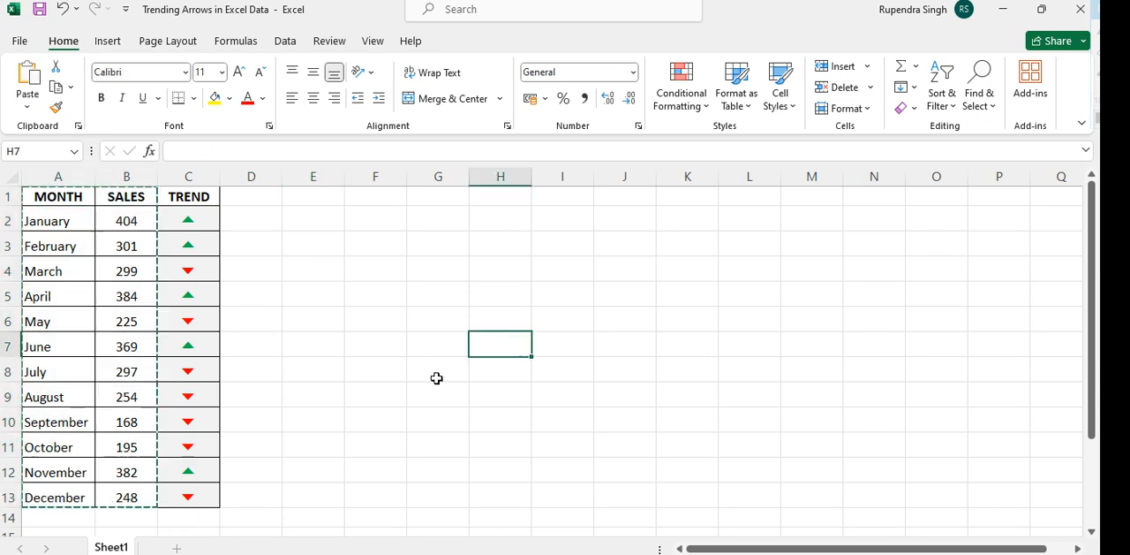
{"action": "left_click", "coordinate": [172, 547]}
{"action": "key", "text": "ctrl+v"}
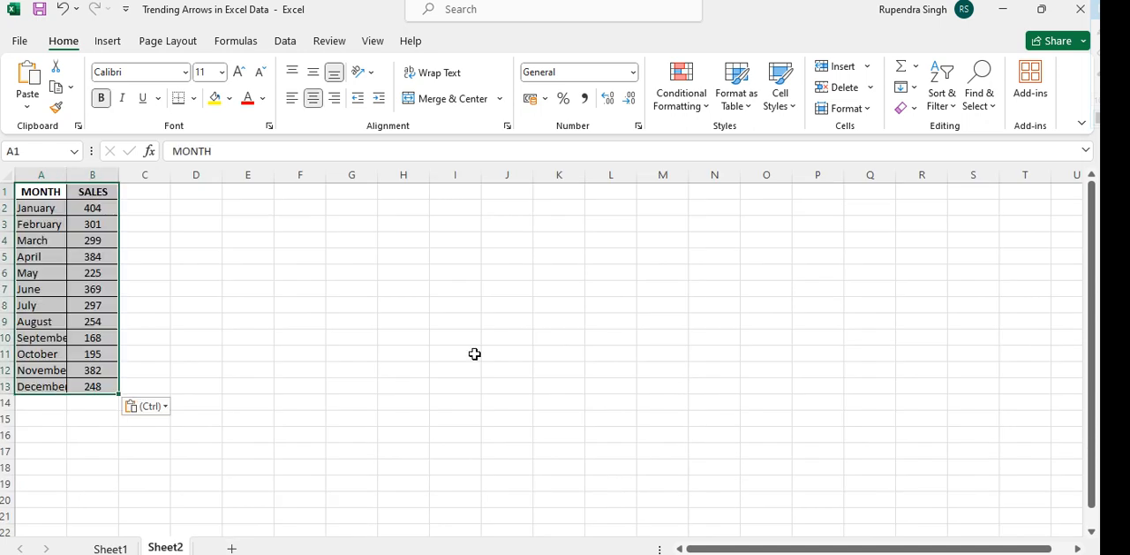
{"action": "scroll", "coordinate": [396, 289], "scroll_direction": "up", "scroll_amount": 2}
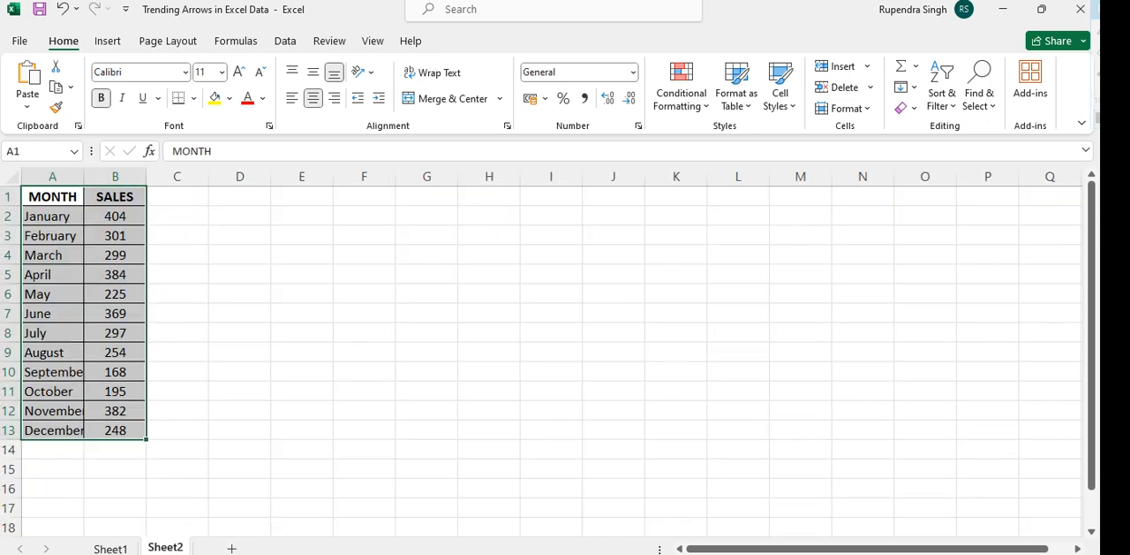
Enter the column header TREND in C1, next to SALES
{"action": "left_click", "coordinate": [201, 198]}
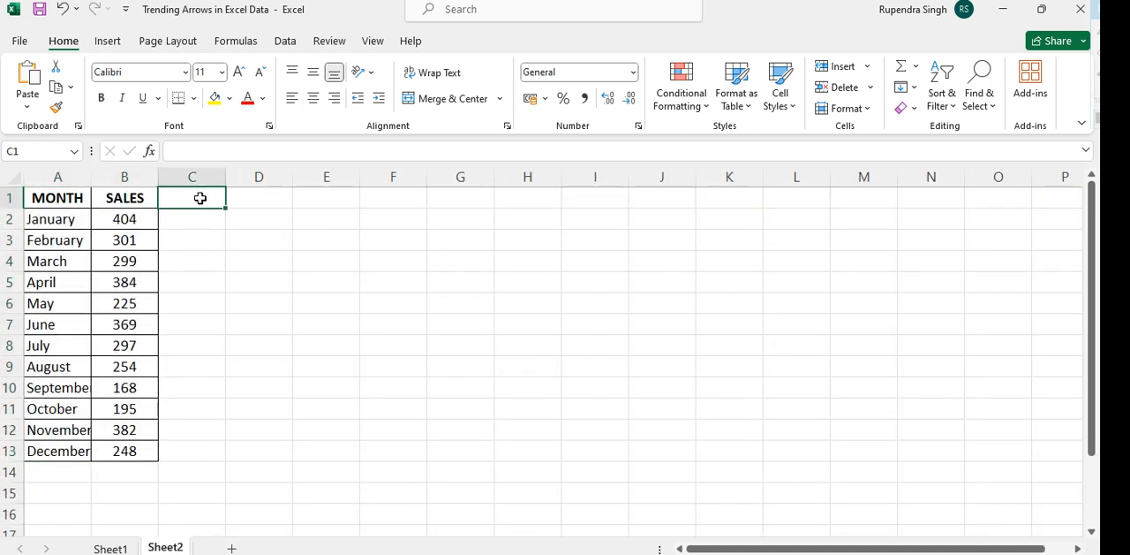
{"action": "type", "text": "TREND"}
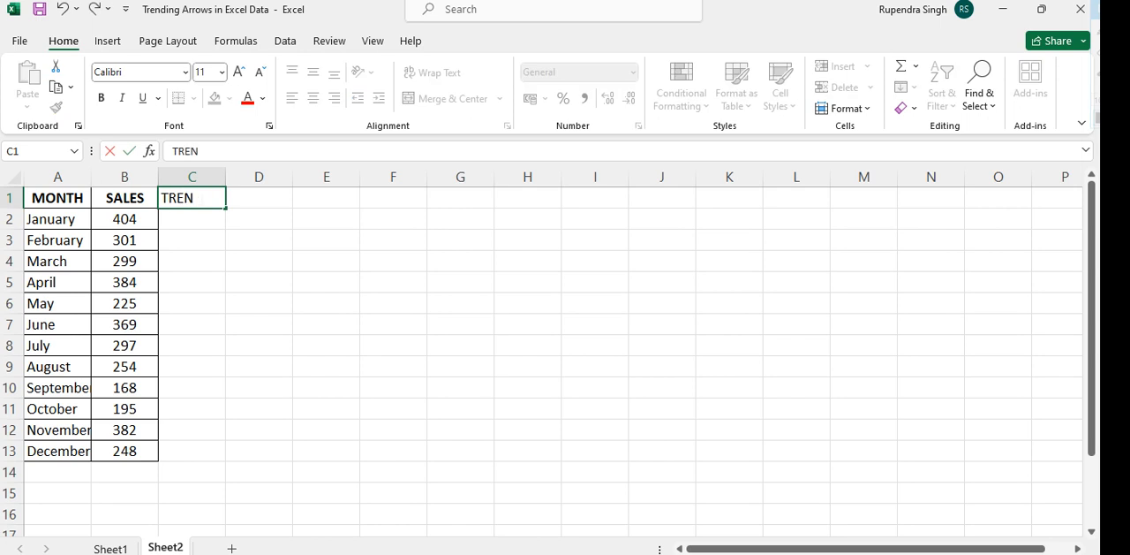
{"action": "key", "text": "Return"}
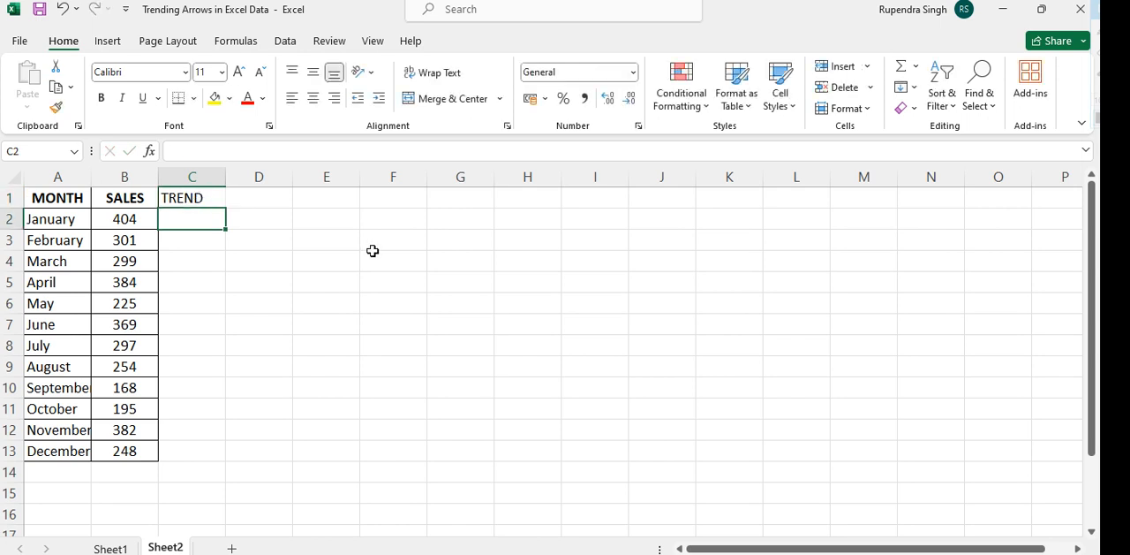
Enter the label "target" in F1 and its value 300 in G1
{"action": "left_click", "coordinate": [420, 201]}
{"action": "type", "text": "t"}
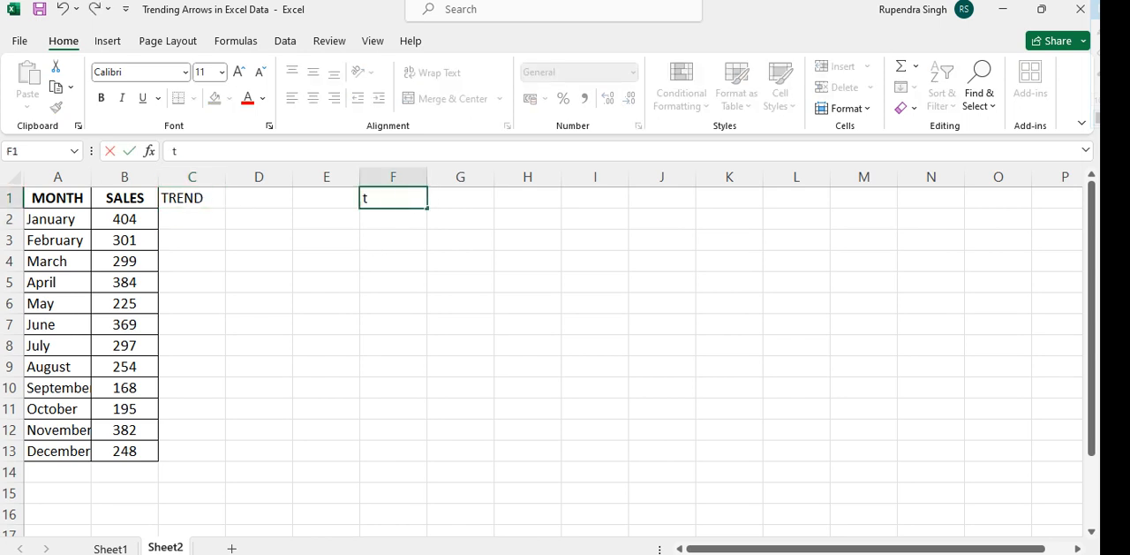
{"action": "type", "text": "arget"}
{"action": "key", "text": "Tab"}
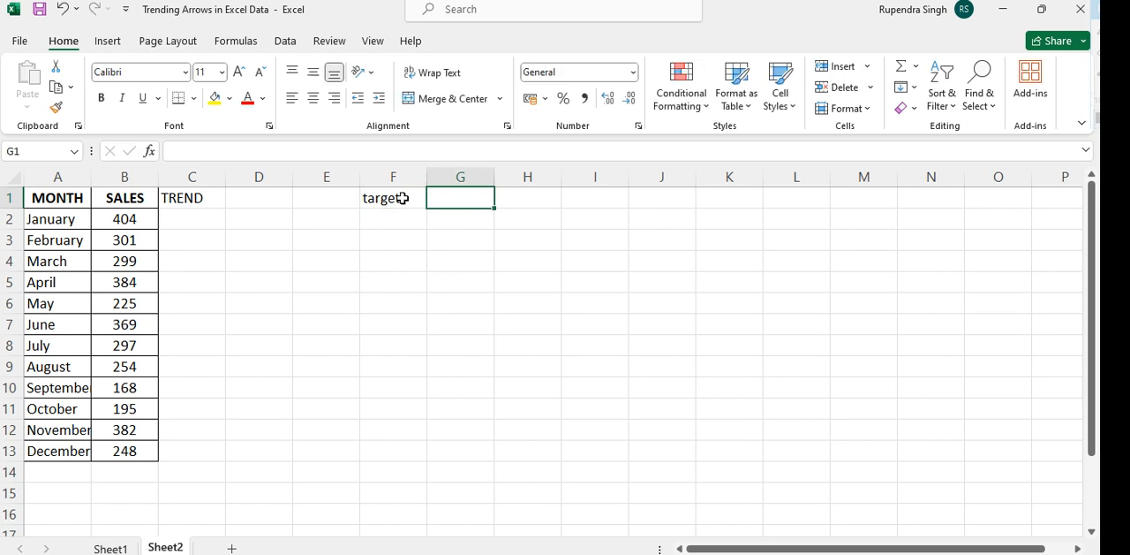
{"action": "type", "text": "300"}
{"action": "key", "text": "Return"}
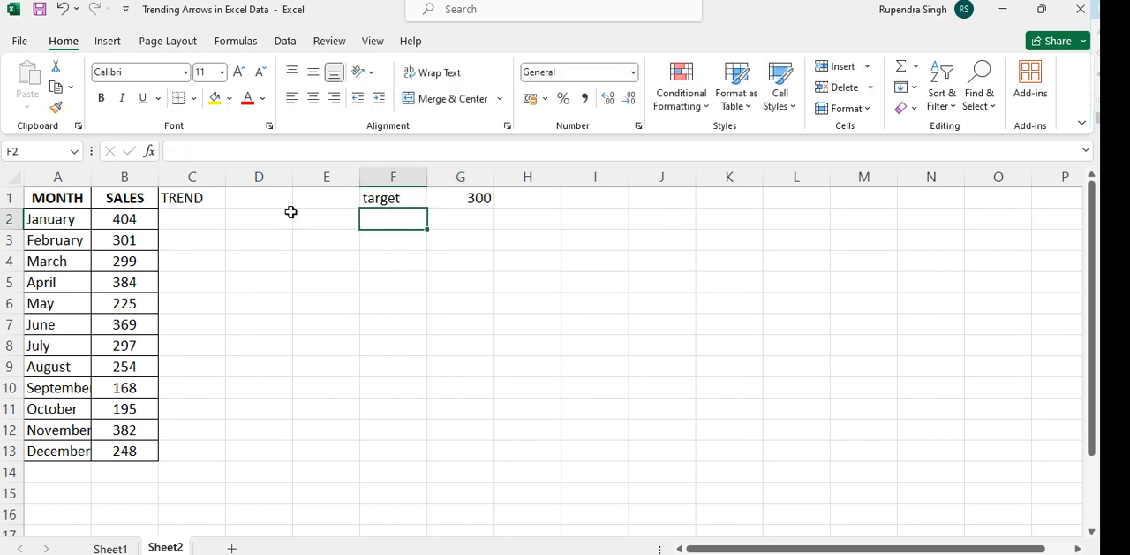
Enter the formula =IF(B2>300,"5","6") in C2 for January's trend
{"action": "left_click", "coordinate": [146, 220]}
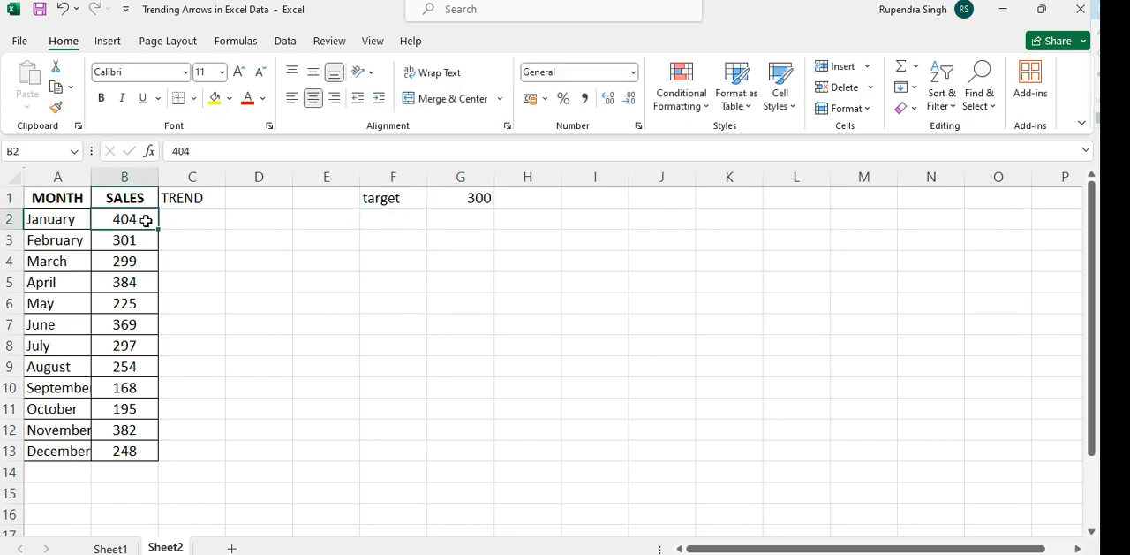
{"action": "key", "text": "Right"}
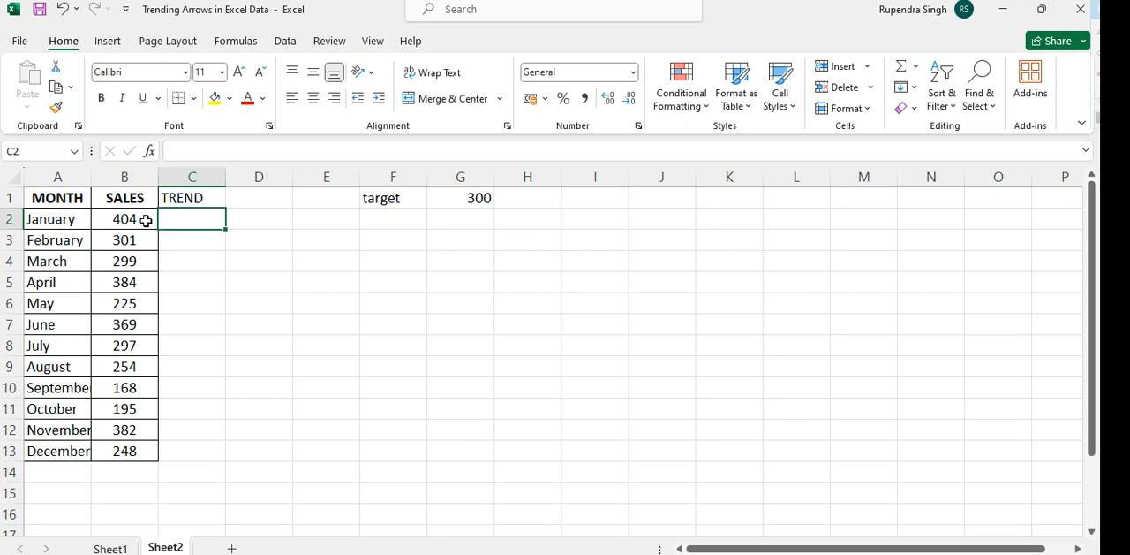
{"action": "left_click", "coordinate": [147, 220]}
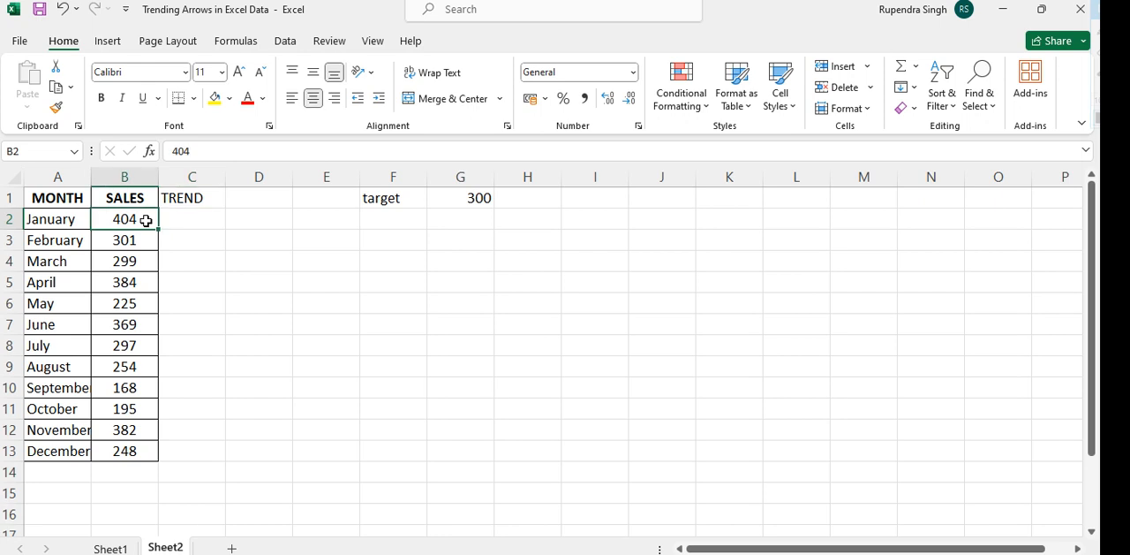
{"action": "key", "text": "Right"}
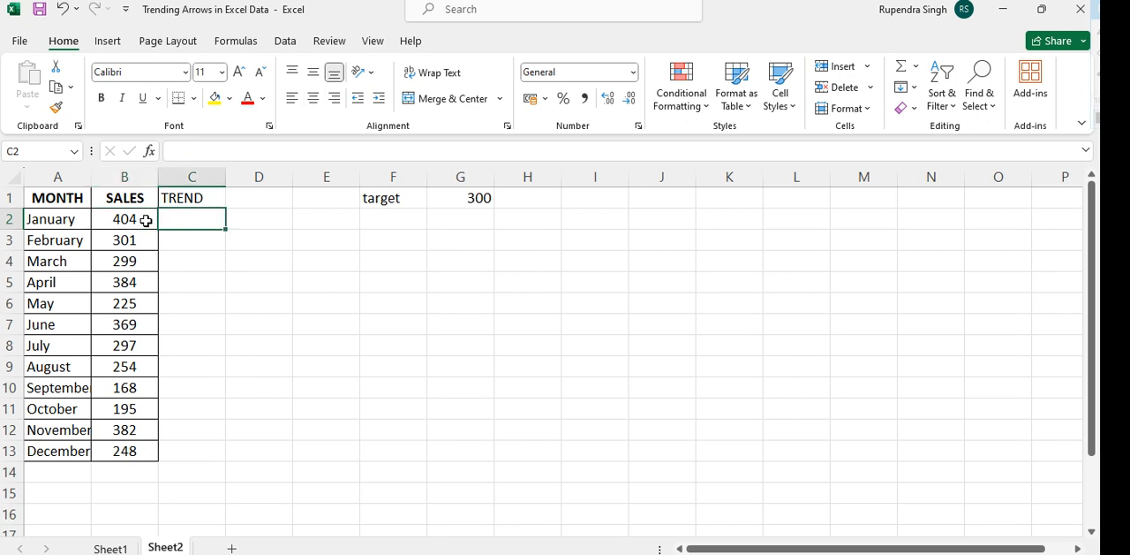
{"action": "type", "text": "=if"}
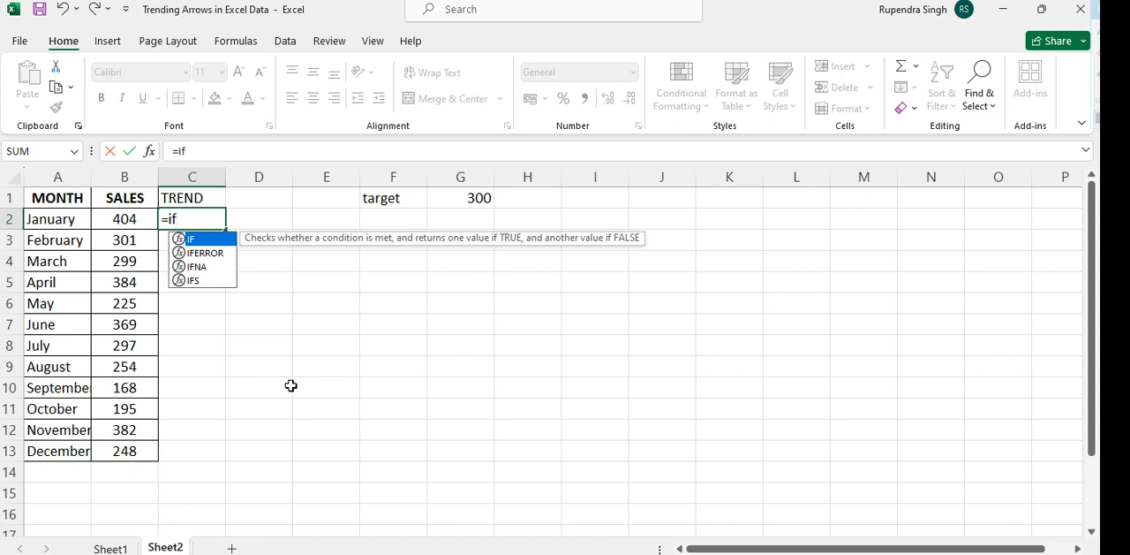
{"action": "type", "text": "("}
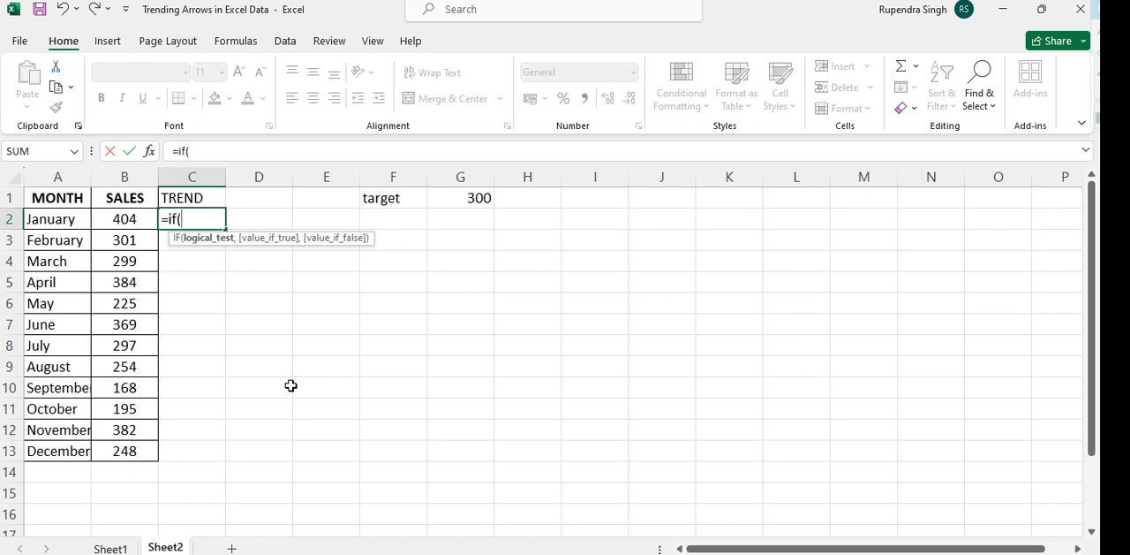
{"action": "left_click", "coordinate": [137, 221]}
{"action": "type", "text": ">"}
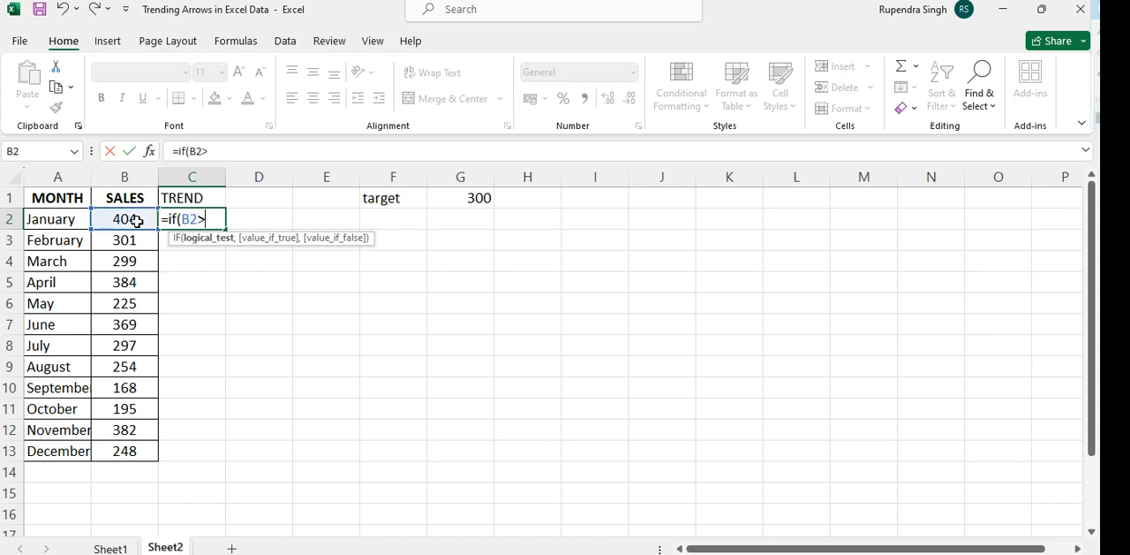
{"action": "type", "text": "300,\"5"}
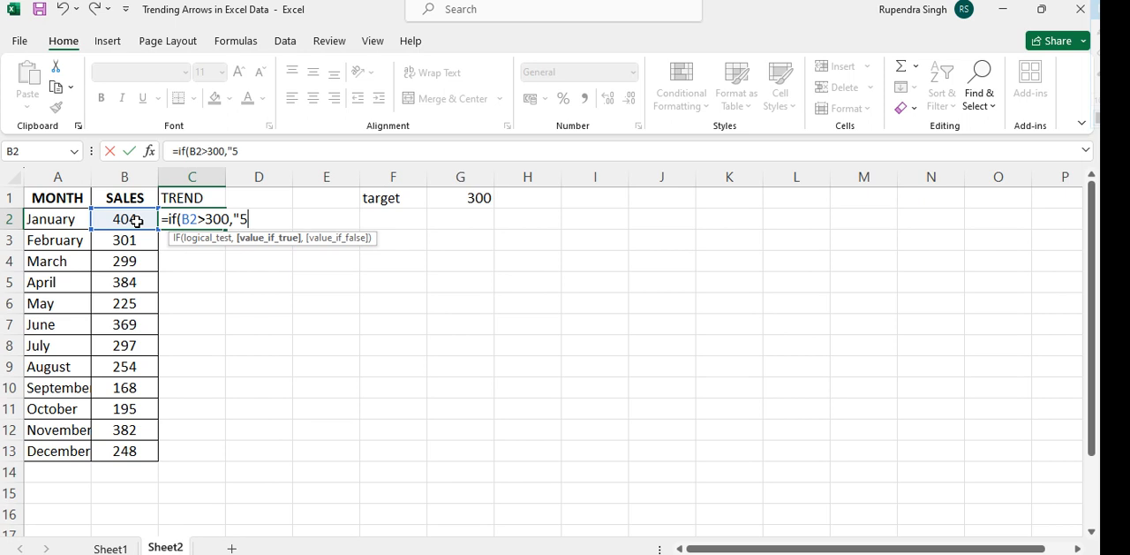
{"action": "type", "text": "\",\"60"}
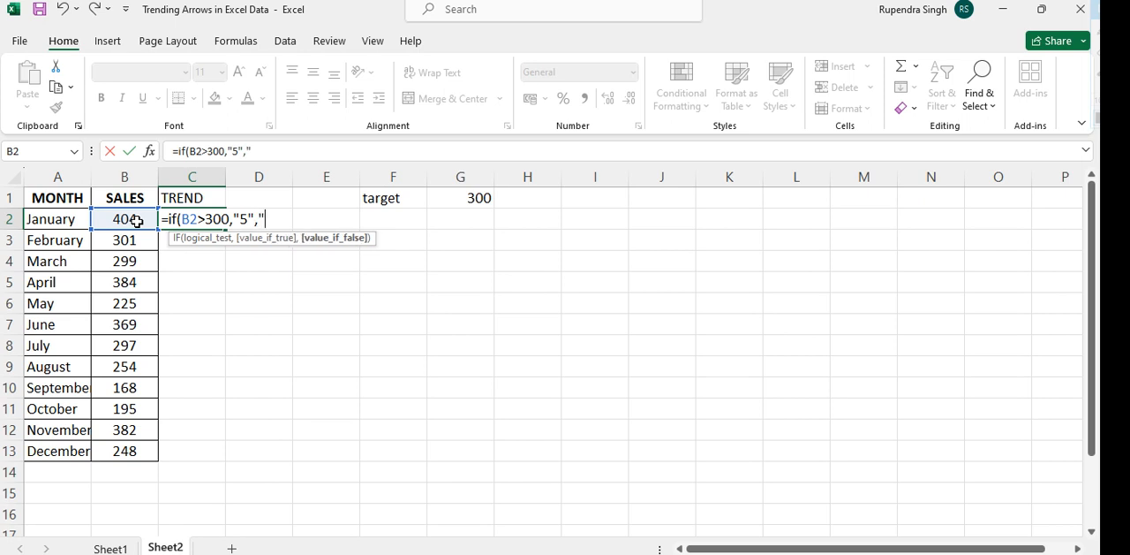
{"action": "key", "text": "BackSpace"}
{"action": "type", "text": "\")"}
{"action": "key", "text": "Return"}
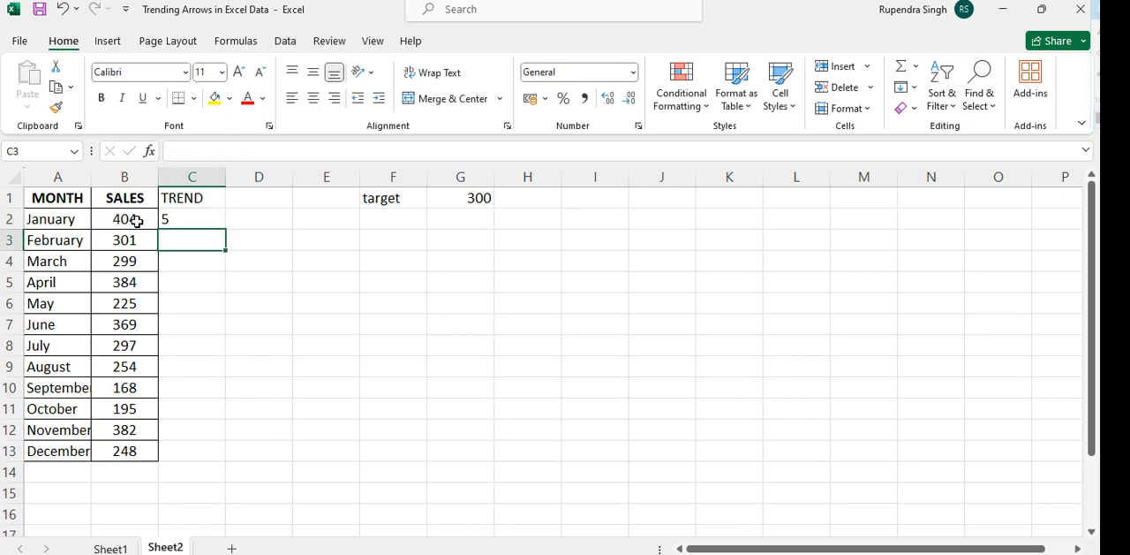
Fill the trend formula from C2 down to C13 for all months
{"action": "key", "text": "Left"}
{"action": "key", "text": "ctrl+Down"}
{"action": "key", "text": "Right"}
{"action": "key", "text": "ctrl+shift+Up"}
{"action": "key", "text": "ctrl+d"}
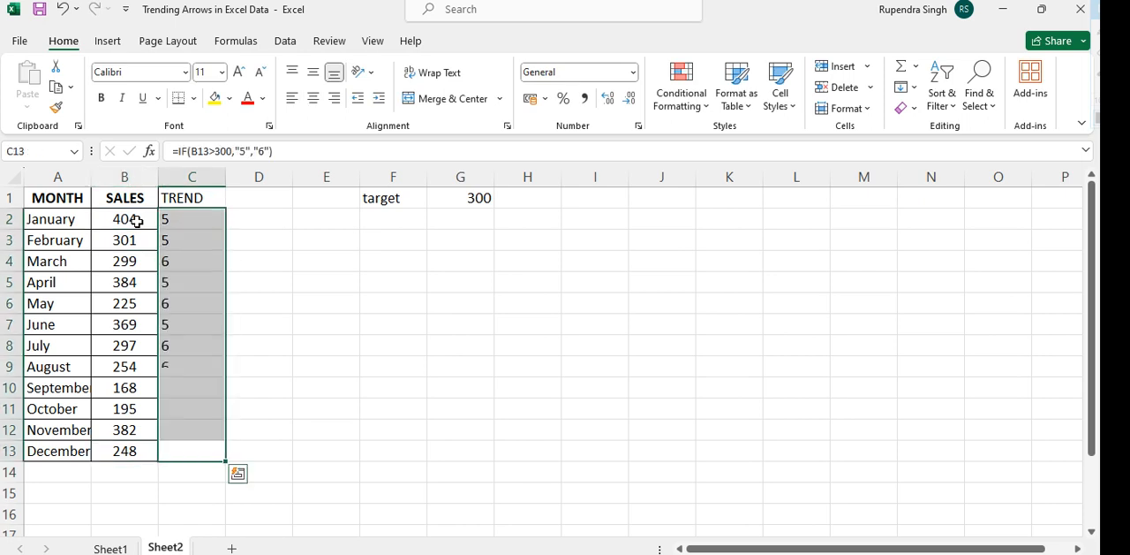
{"action": "key", "text": "Up"}
{"action": "key", "text": "Down"}
{"action": "key", "text": "ctrl+Up"}
{"action": "key", "text": "Down"}
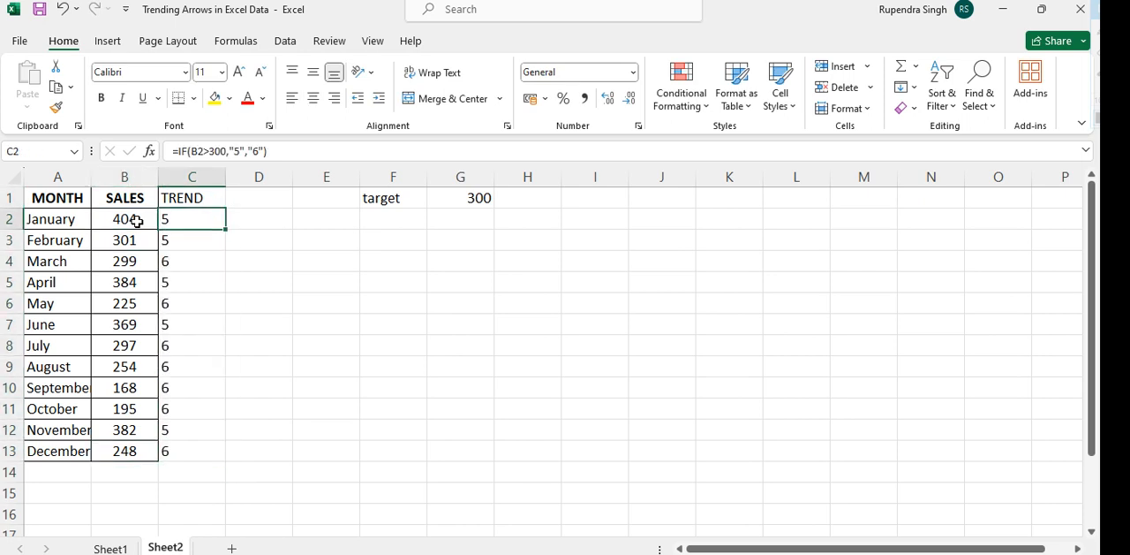
{"action": "key", "text": "ctrl+shift+Down"}
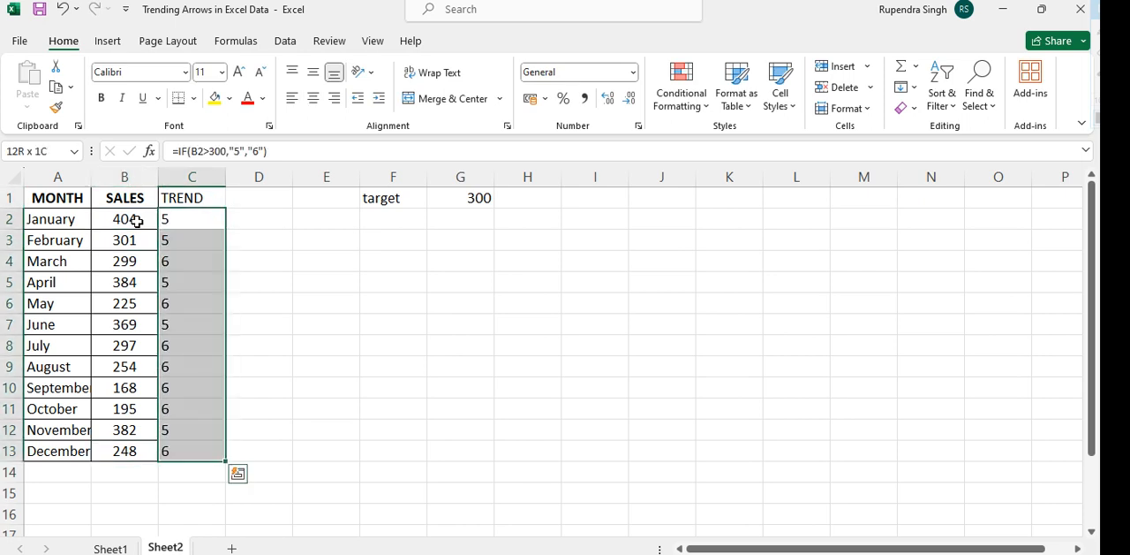
Set August's sales value in B9 to 350 and return to the first trend cell, C2
{"action": "left_click", "coordinate": [133, 364]}
{"action": "type", "text": "350"}
{"action": "key", "text": "Return"}
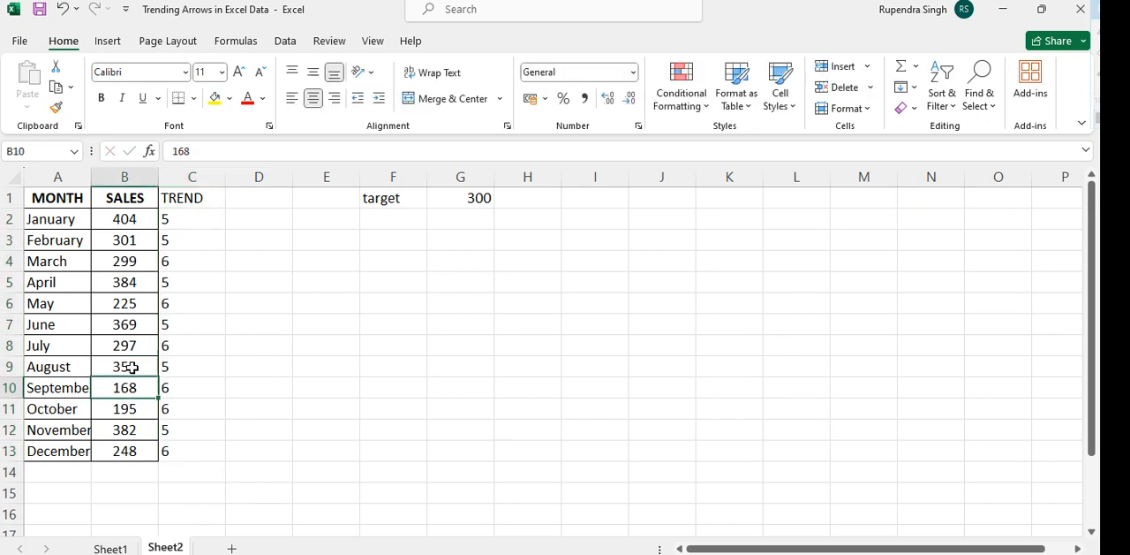
{"action": "key", "text": "Down"}
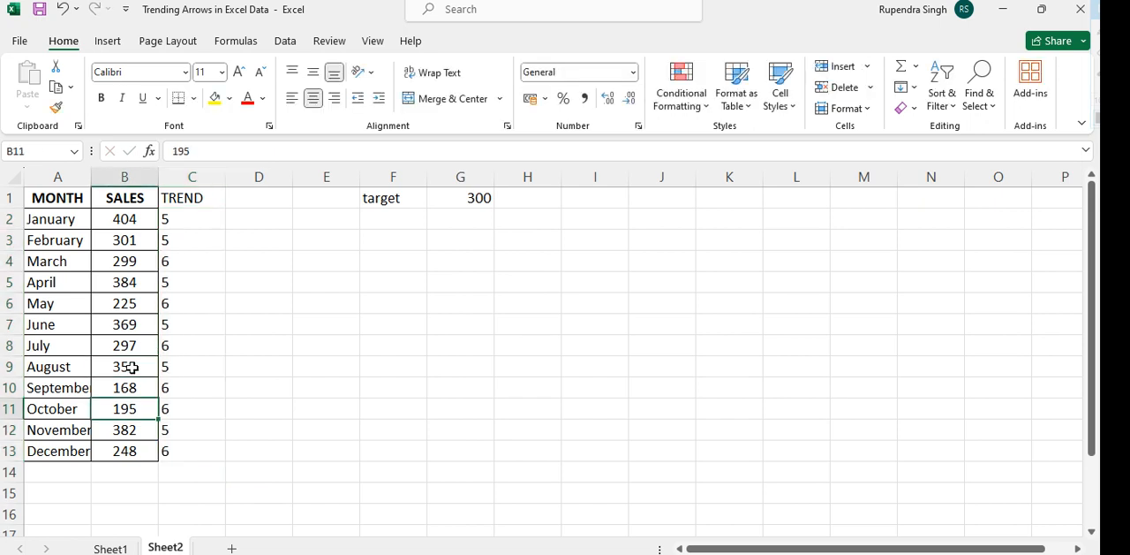
{"action": "key", "text": "Up"}
{"action": "key", "text": "ctrl+Up"}
{"action": "key", "text": "Down"}
{"action": "key", "text": "Right"}
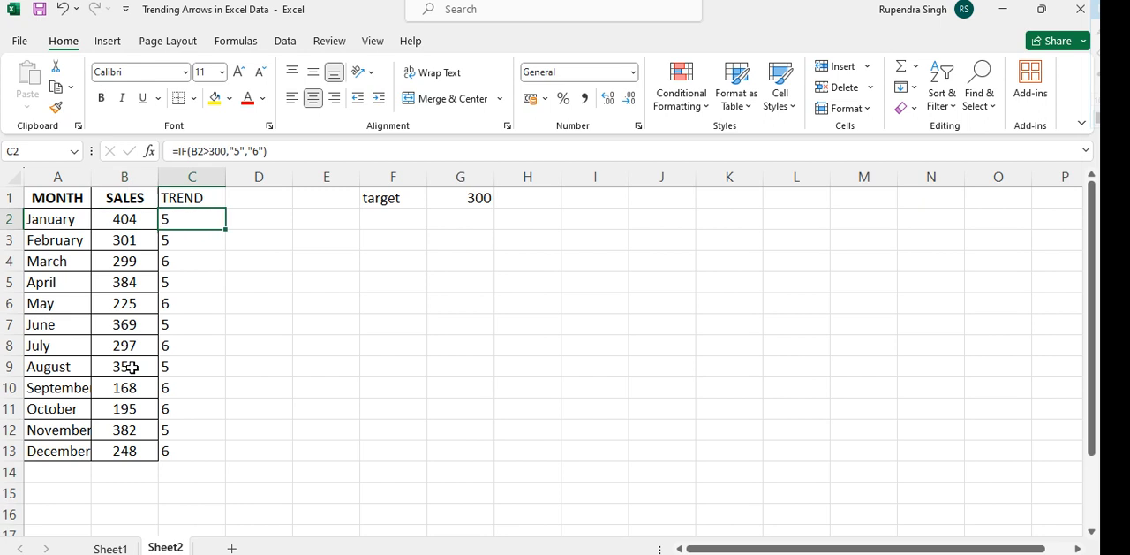
Set the font of the trend values in C2:C13 to Webdings
{"action": "key", "text": "ctrl+shift+Down"}
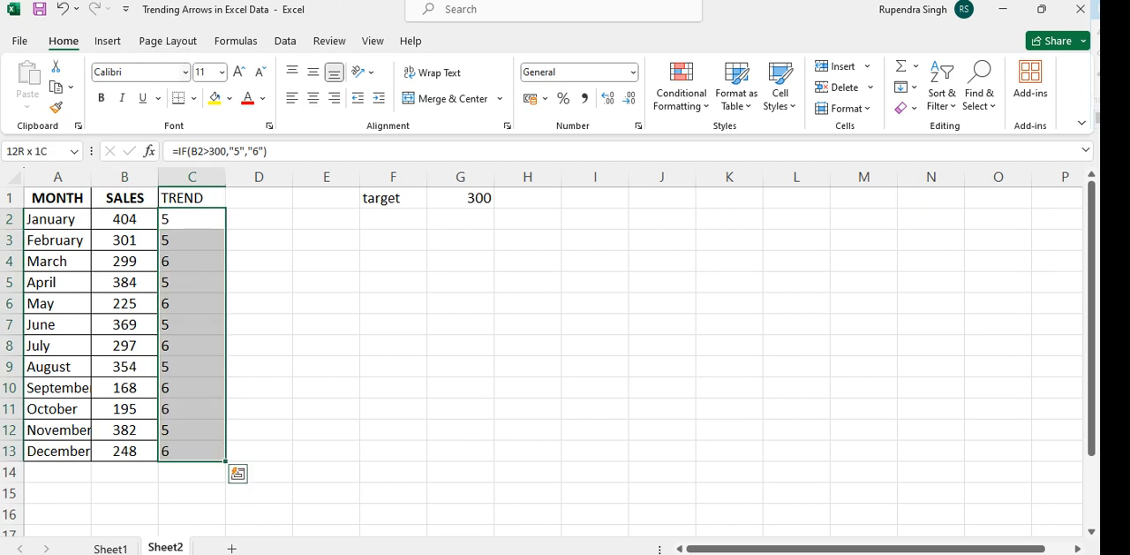
{"action": "left_click", "coordinate": [132, 71]}
{"action": "type", "text": "Webdings"}
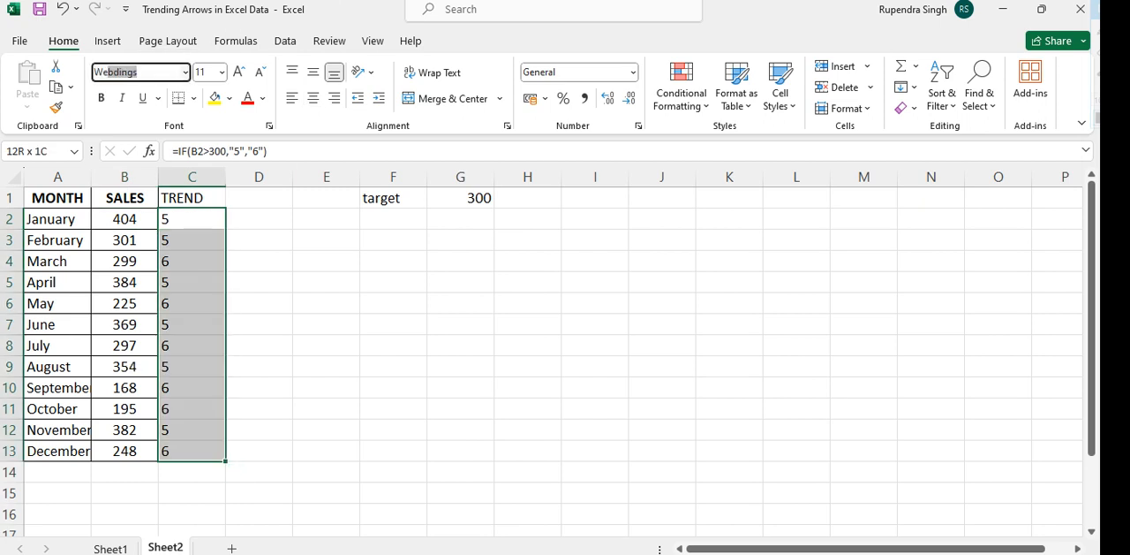
{"action": "key", "text": "Return"}
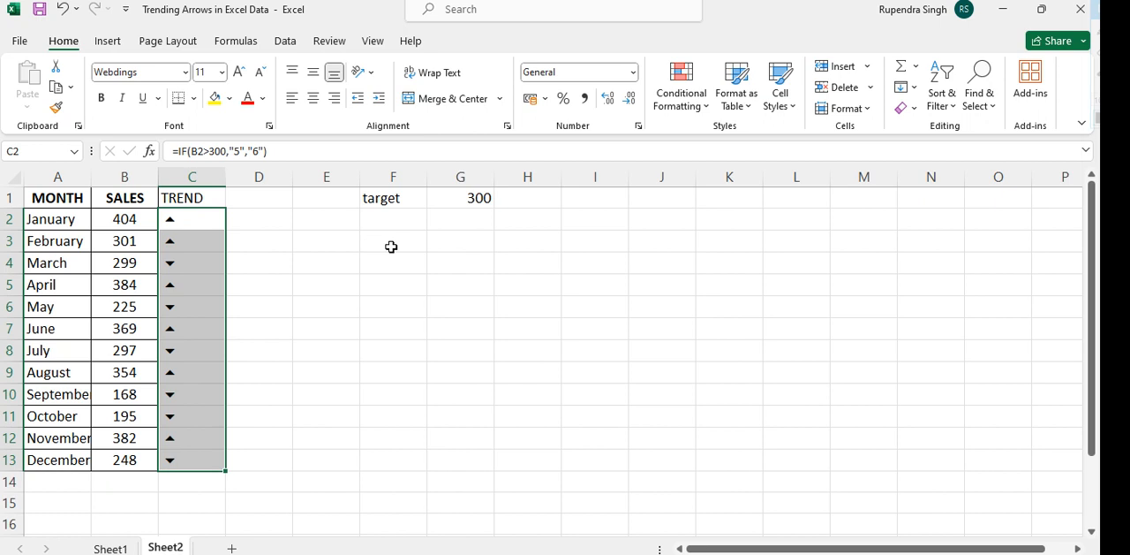
Enter a legend in F3:G4 pairing 5 with "up arrow" and 6 with "down arrow"
{"action": "left_click", "coordinate": [407, 248]}
{"action": "type", "text": "5"}
{"action": "key", "text": "Tab"}
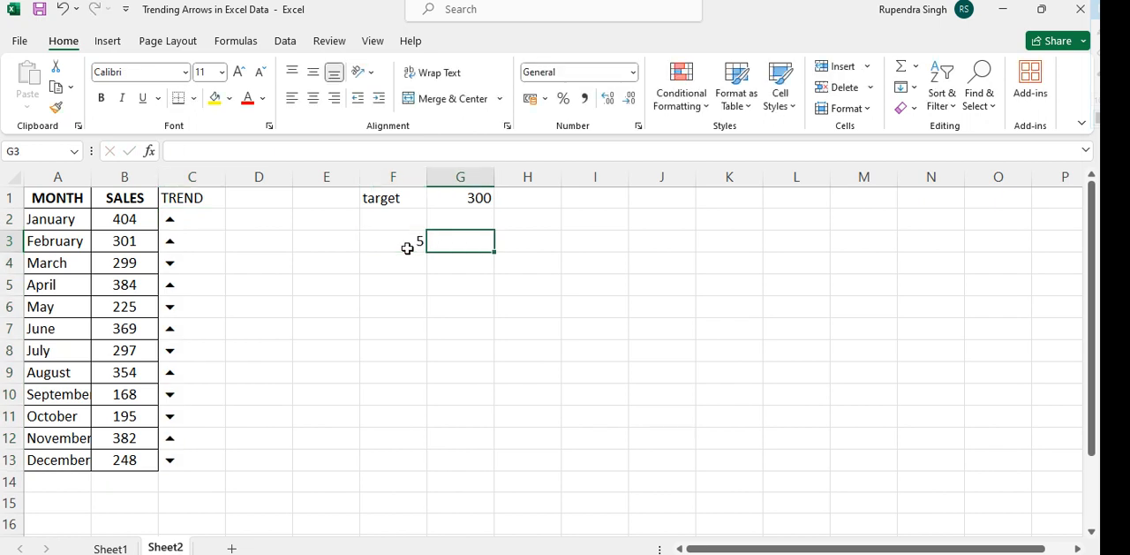
{"action": "type", "text": "up arrow"}
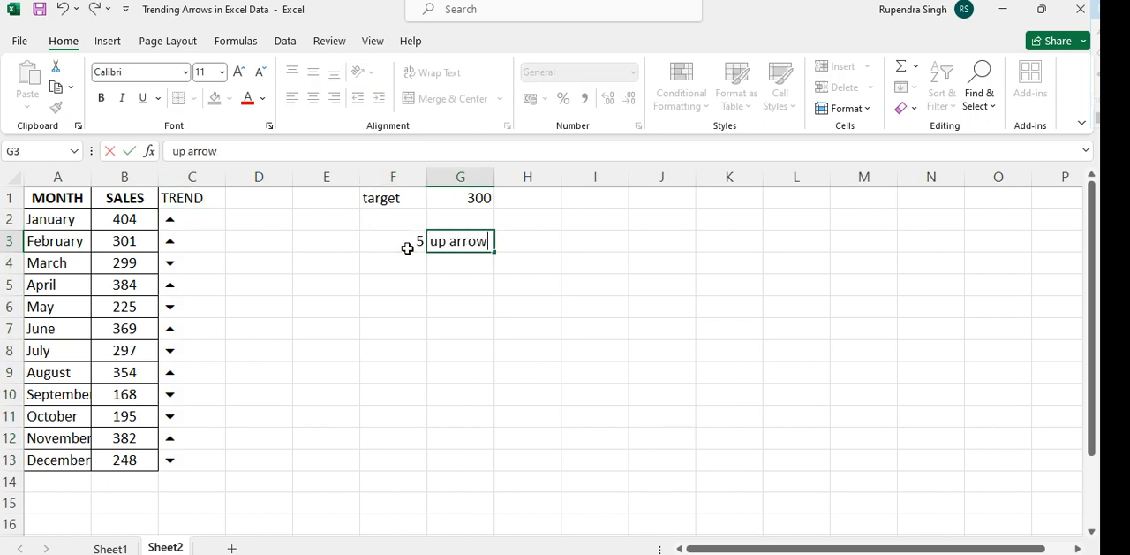
{"action": "key", "text": "Return"}
{"action": "type", "text": "6"}
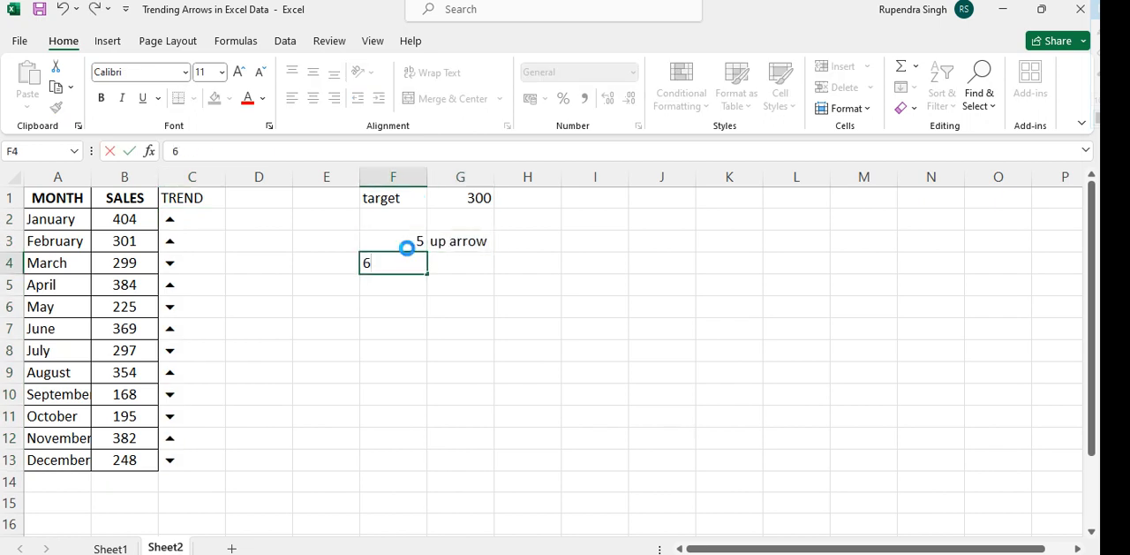
{"action": "key", "text": "Tab"}
{"action": "type", "text": "down arrow"}
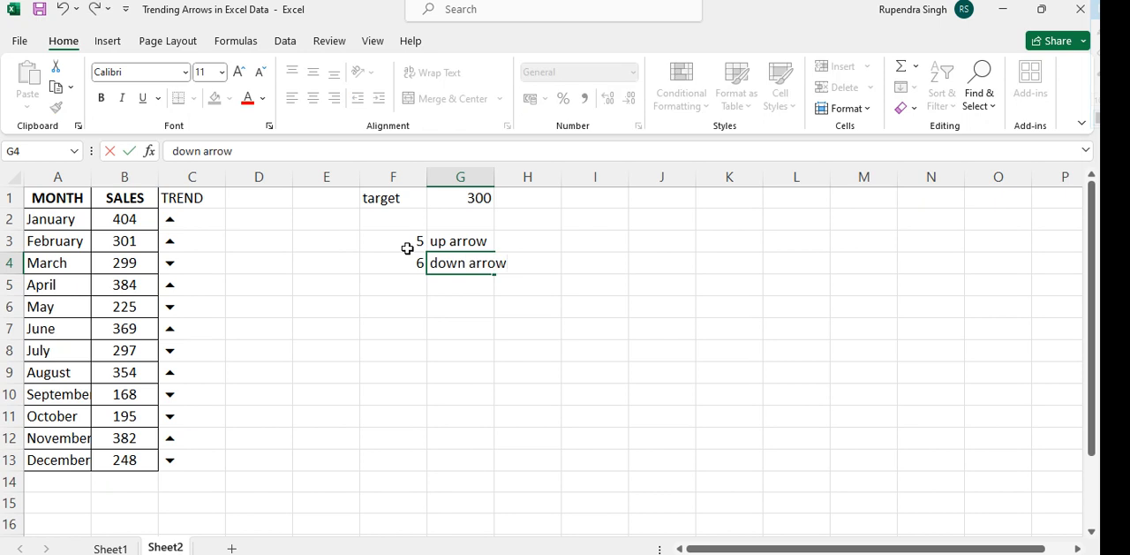
{"action": "key", "text": "Return"}
AutoFit the width of column G to its legend text
{"action": "key", "text": "Up"}
{"action": "key", "text": "Right"}
{"action": "key", "text": "alt+h"}
{"action": "key", "text": "o"}
{"action": "key", "text": "i"}
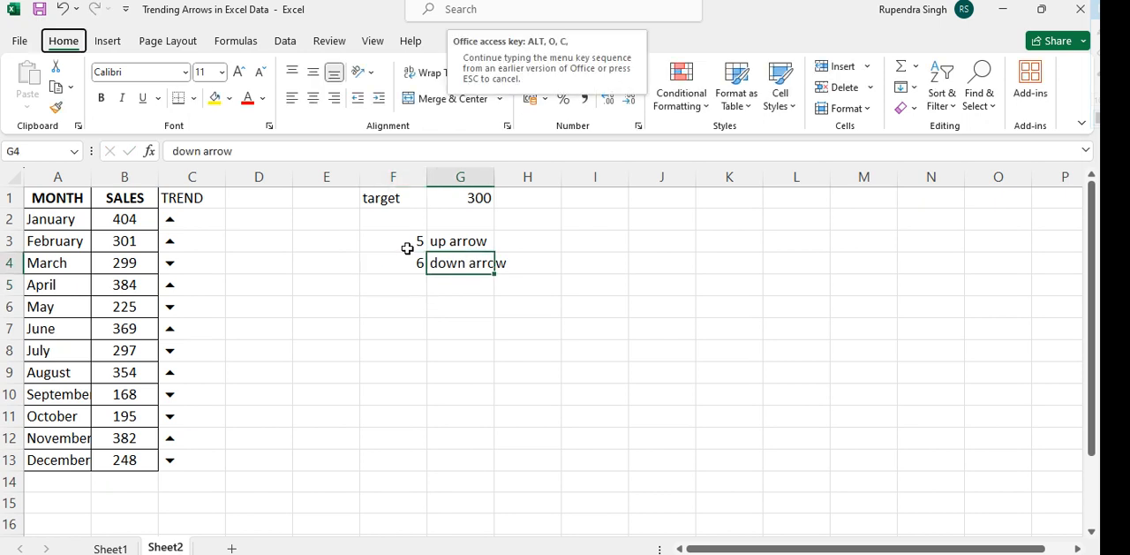
Format the whole table A1:C13 with borders and centered text, and make the TREND header in C1 bold
{"action": "left_click", "coordinate": [176, 218]}
{"action": "key", "text": "ctrl+a"}
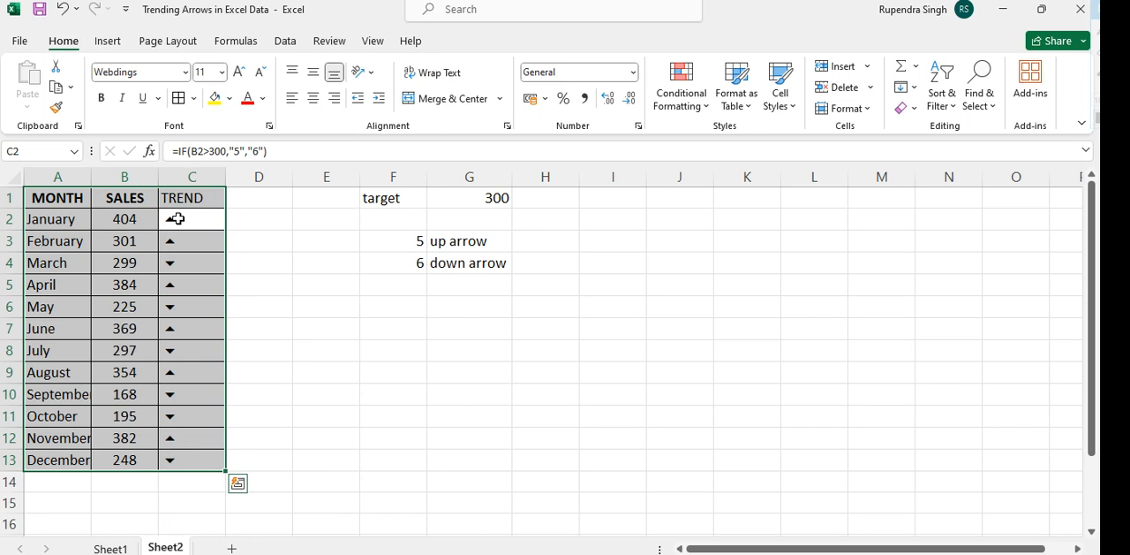
{"action": "key", "text": "alt+h"}
{"action": "key", "text": "a"}
{"action": "key", "text": "c"}
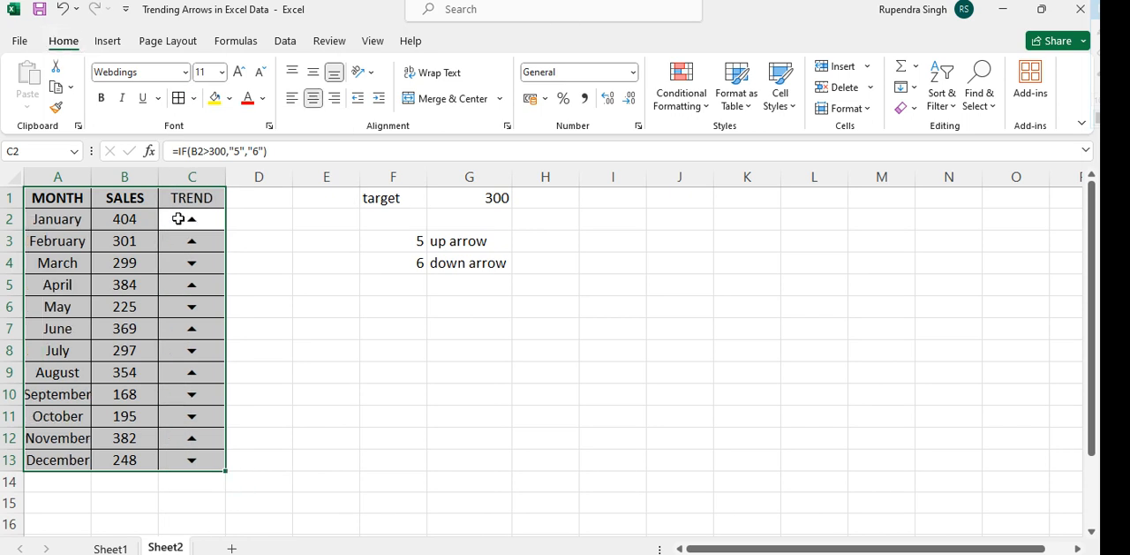
{"action": "key", "text": "Up"}
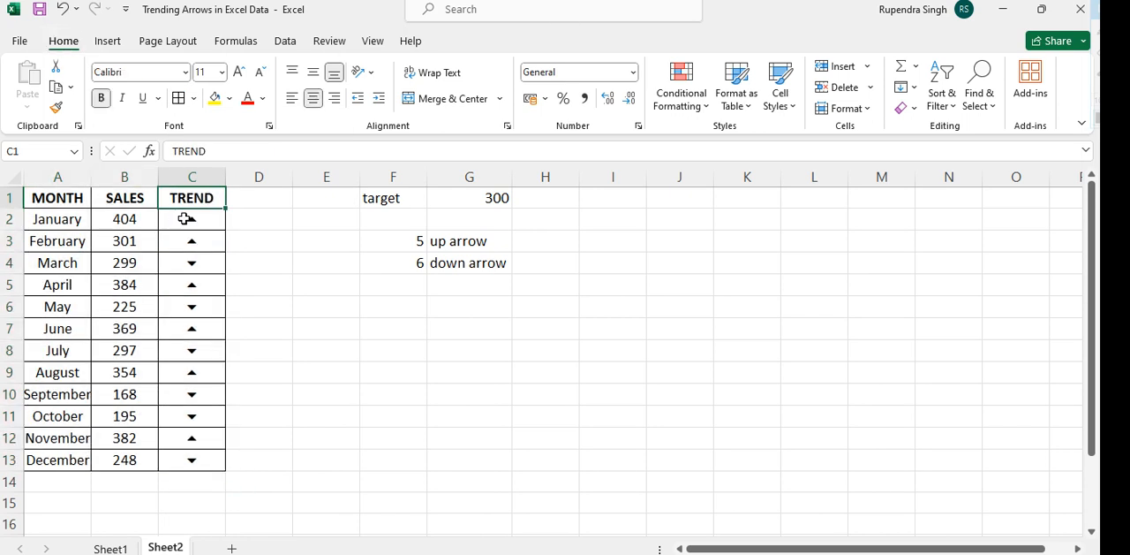
Start a formula-based conditional formatting rule for C2:C13 with the condition =$B$2>300
{"action": "left_click", "coordinate": [202, 224]}
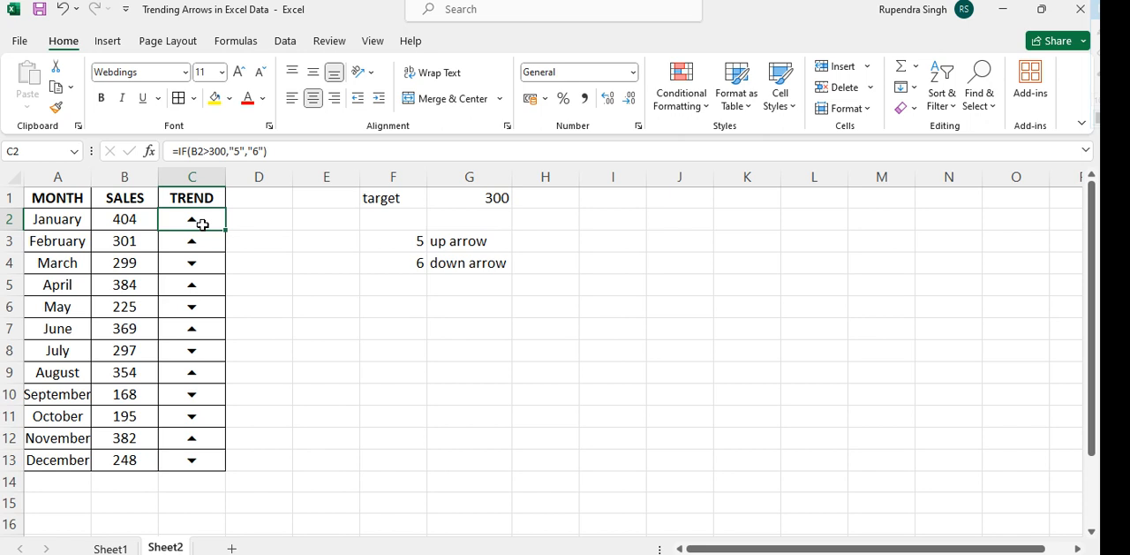
{"action": "key", "text": "ctrl+shift+Down"}
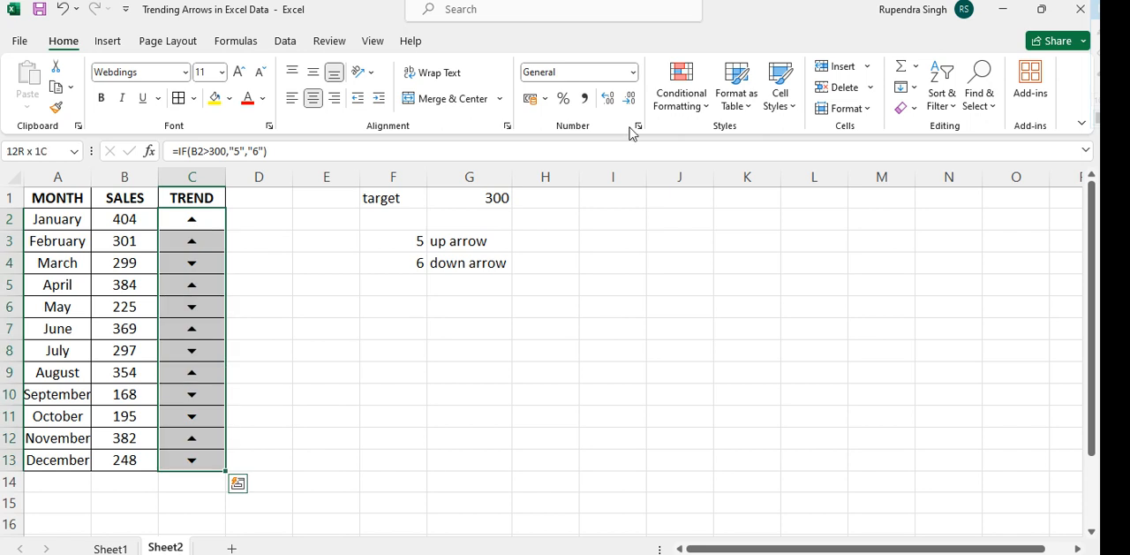
{"action": "left_click", "coordinate": [687, 86]}
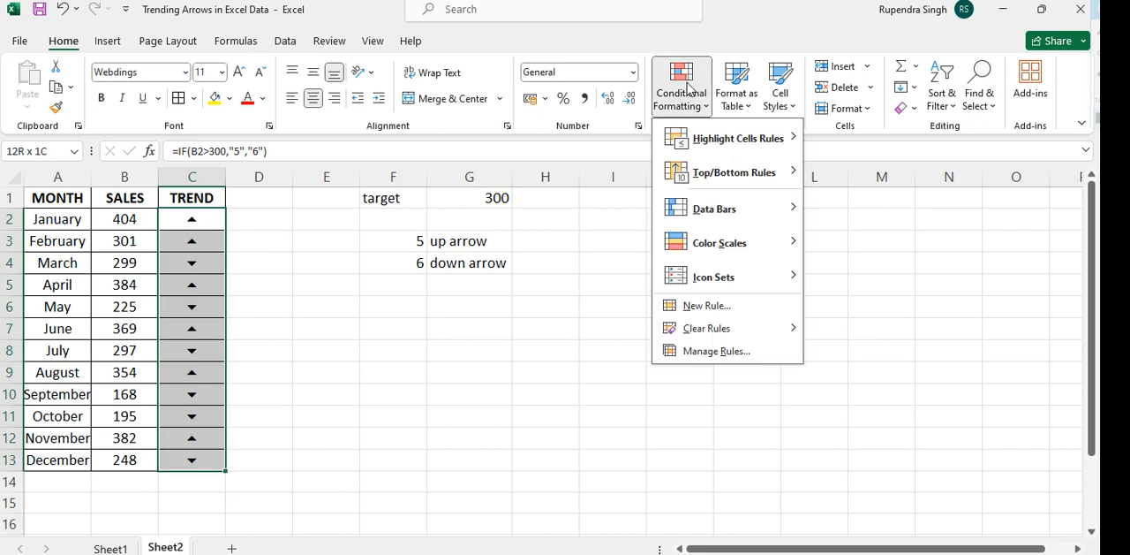
{"action": "left_click", "coordinate": [696, 306]}
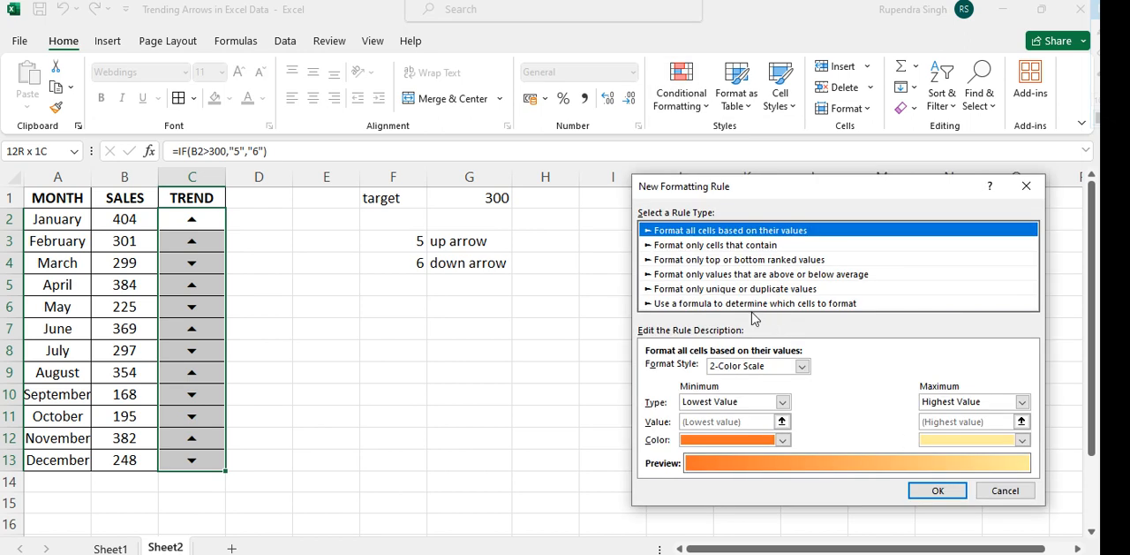
{"action": "left_click", "coordinate": [740, 304]}
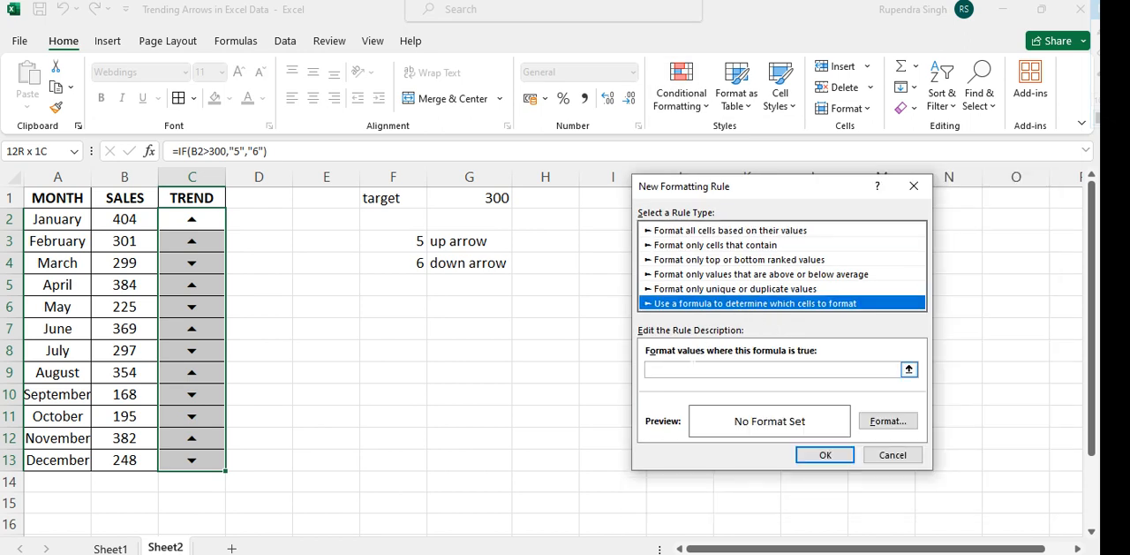
{"action": "left_click", "coordinate": [687, 370]}
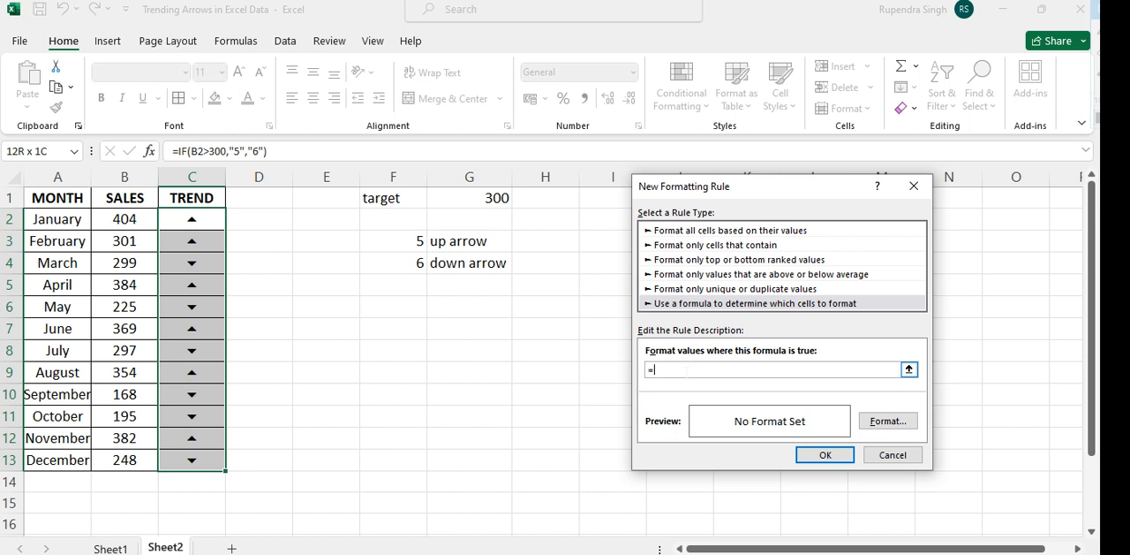
{"action": "left_click", "coordinate": [136, 223]}
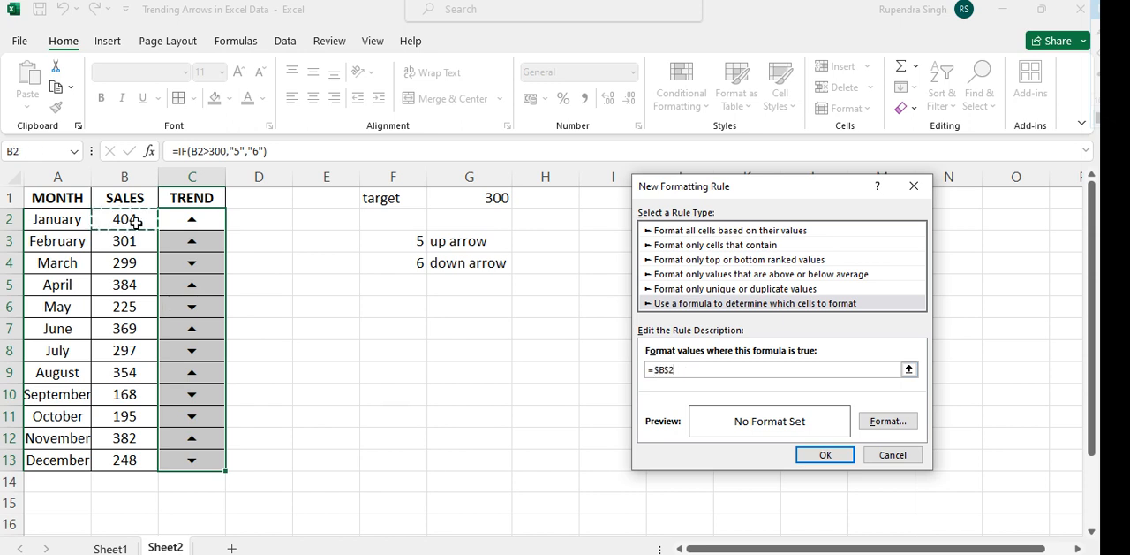
{"action": "type", "text": ">"}
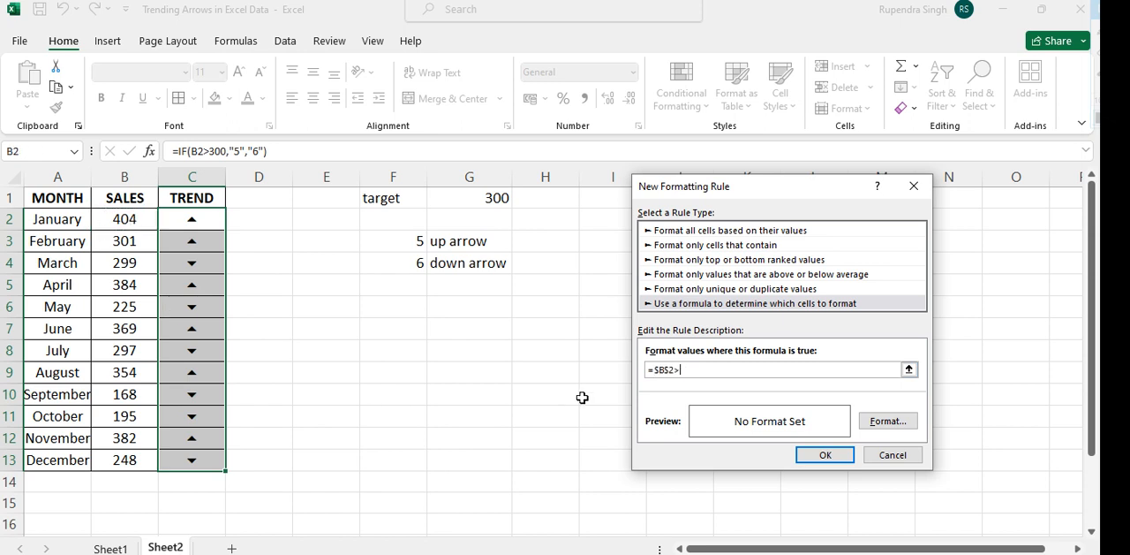
{"action": "type", "text": "300"}
Set the rule's font color to the standard green and apply it to the trend arrows
{"action": "left_click", "coordinate": [885, 423]}
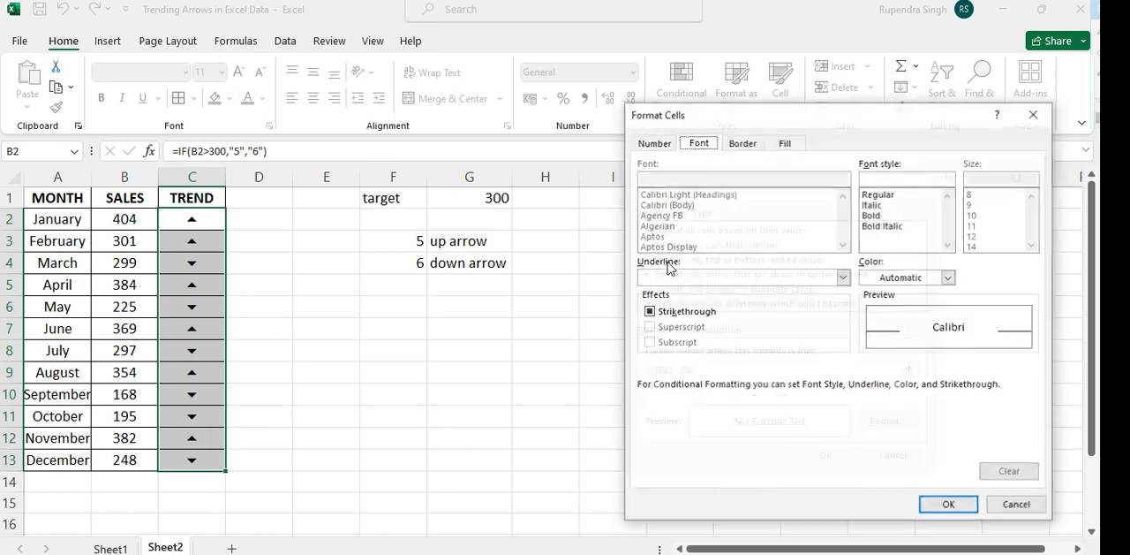
{"action": "left_click", "coordinate": [948, 278]}
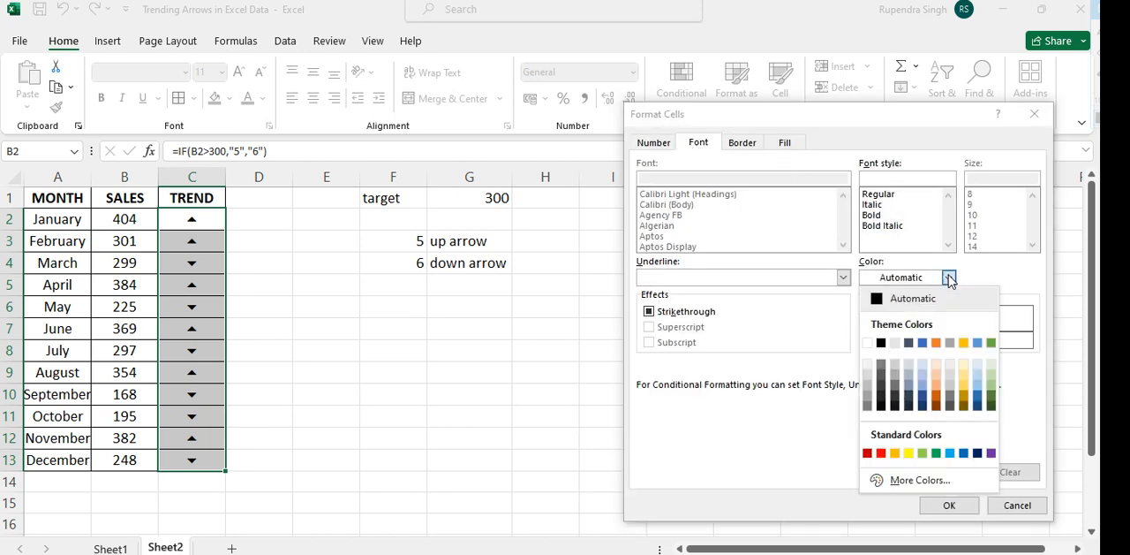
{"action": "left_click", "coordinate": [936, 452]}
{"action": "left_click", "coordinate": [947, 505]}
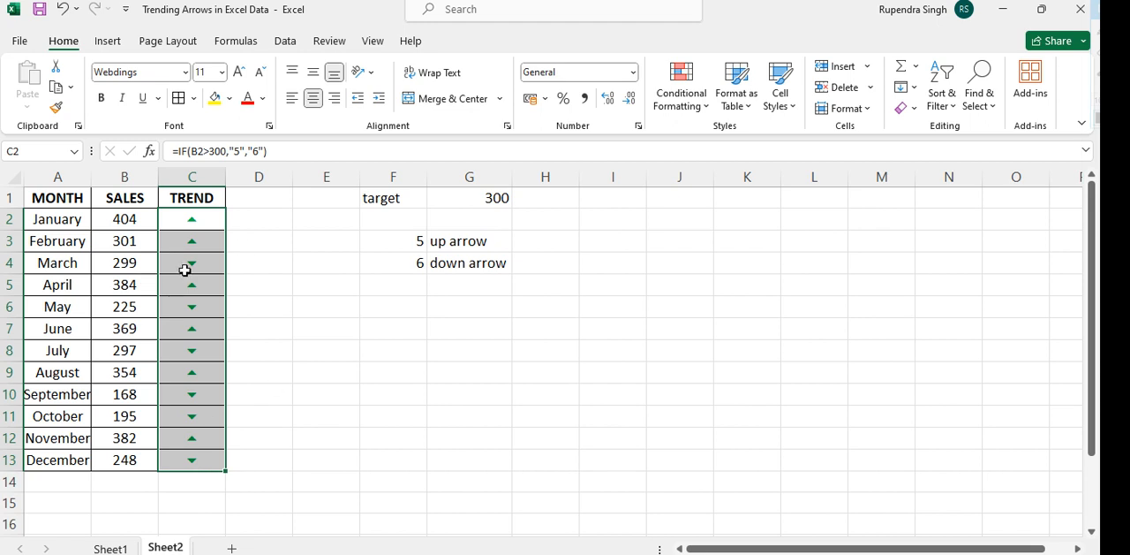
Edit the green rule's formula to the relative reference =B2>300 and apply the change
{"action": "left_click", "coordinate": [678, 99]}
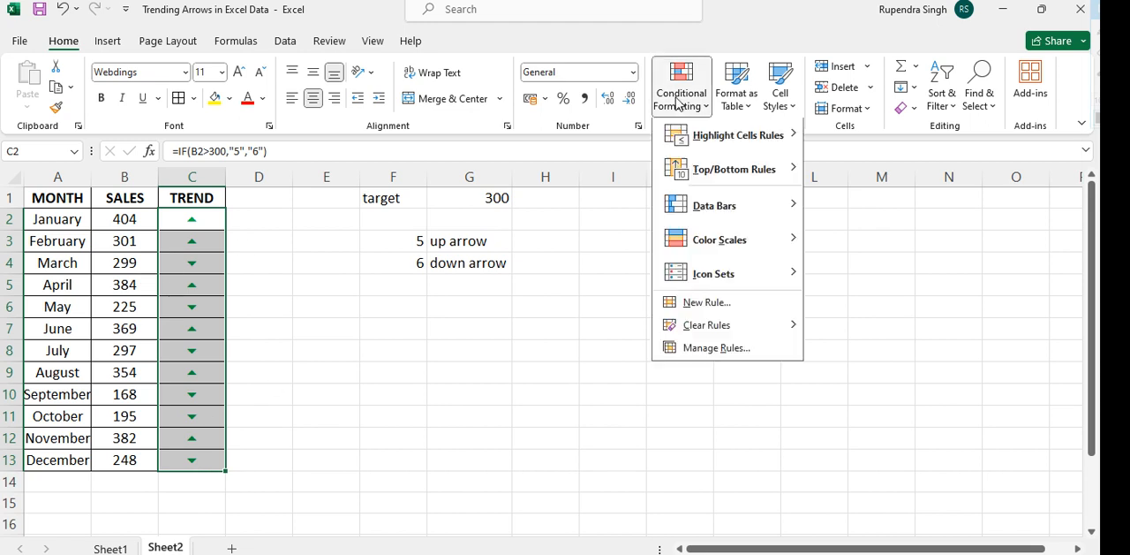
{"action": "left_click", "coordinate": [706, 351]}
{"action": "left_click", "coordinate": [613, 306]}
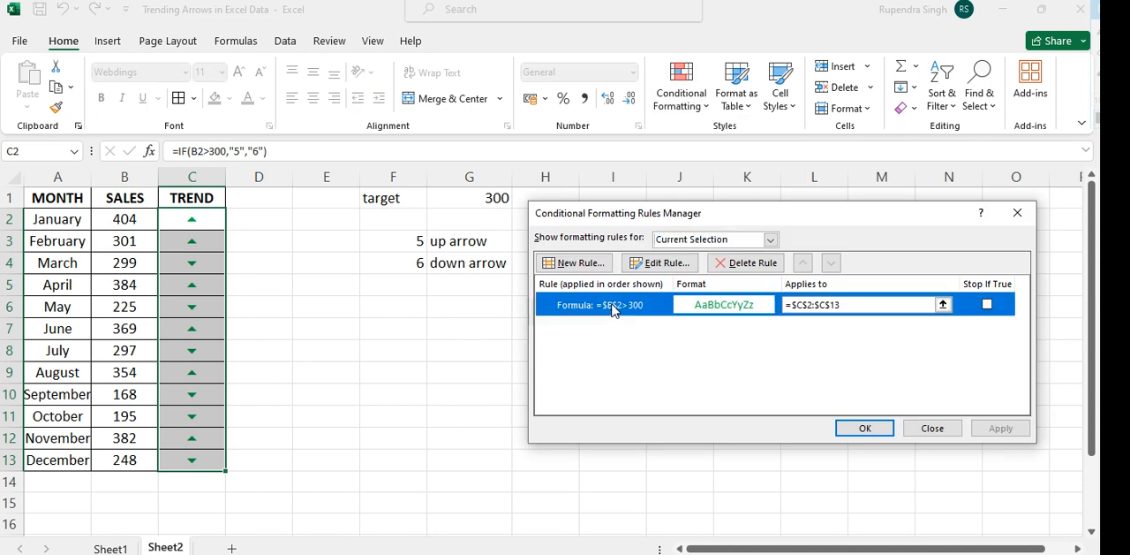
{"action": "double_click", "coordinate": [614, 306]}
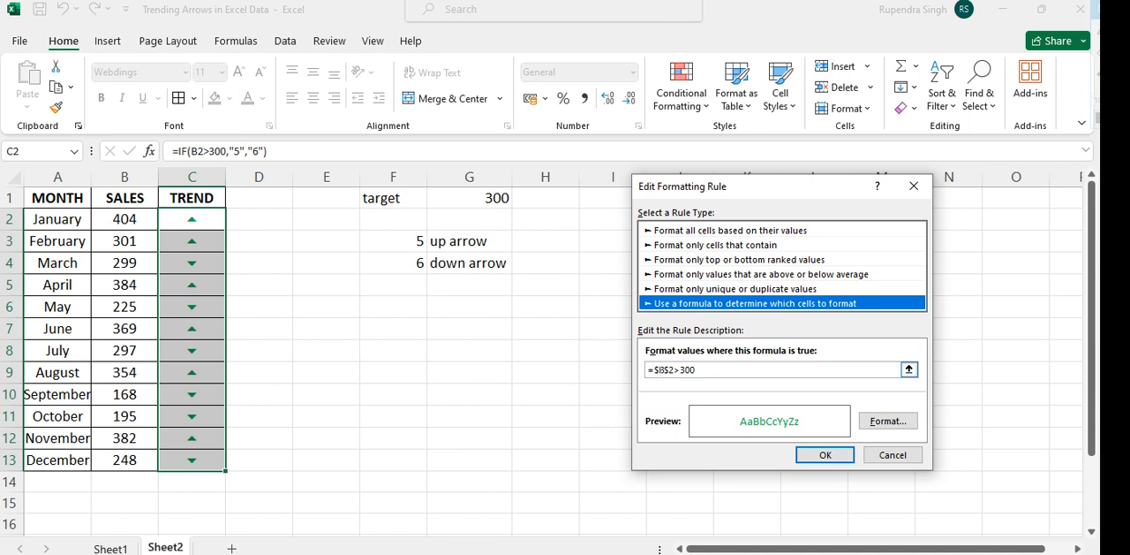
{"action": "left_click", "coordinate": [661, 370]}
{"action": "key", "text": "BackSpace"}
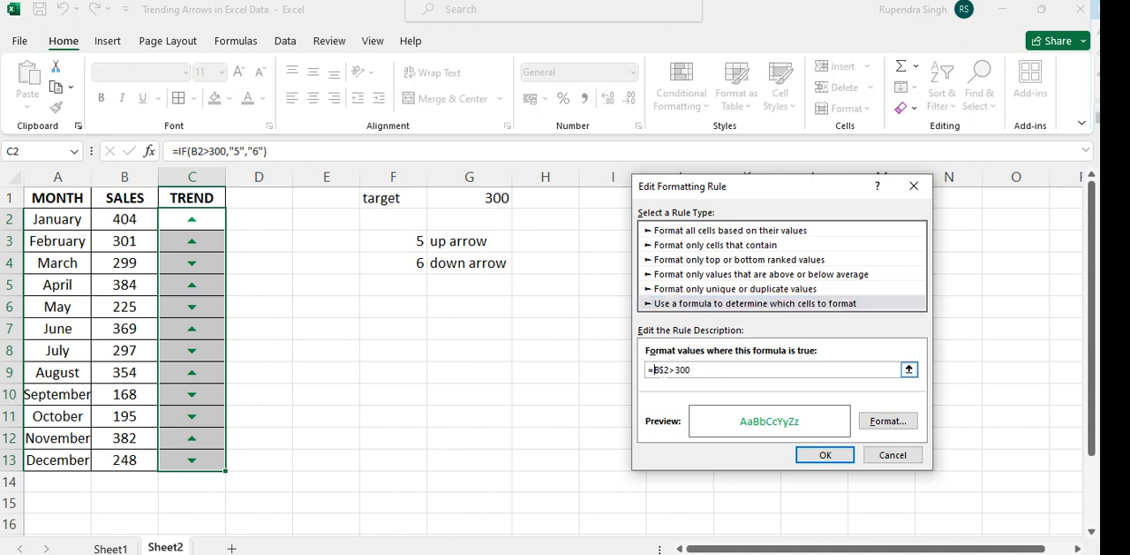
{"action": "left_click", "coordinate": [660, 370]}
{"action": "key", "text": "BackSpace"}
{"action": "left_click", "coordinate": [826, 455]}
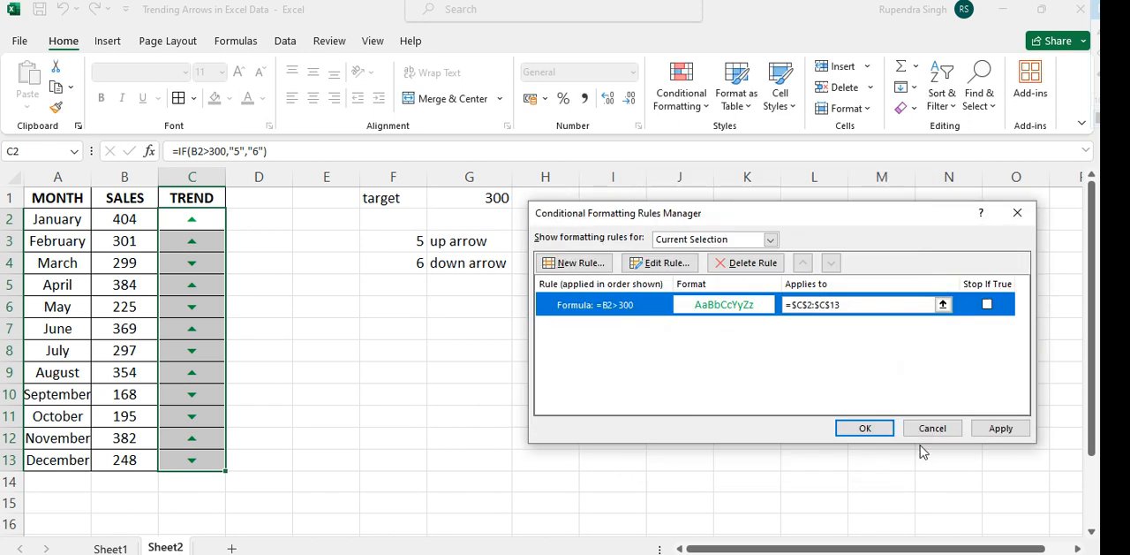
{"action": "left_click", "coordinate": [1002, 428]}
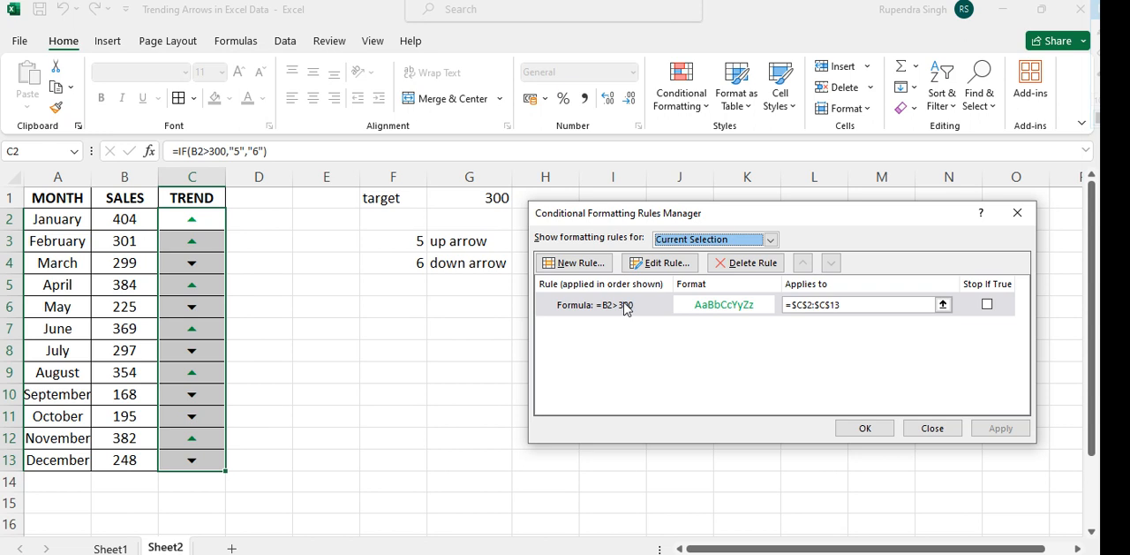
Add a second formula-based conditional formatting rule for the trend cells with the condition =B2<300
{"action": "left_click", "coordinate": [588, 264]}
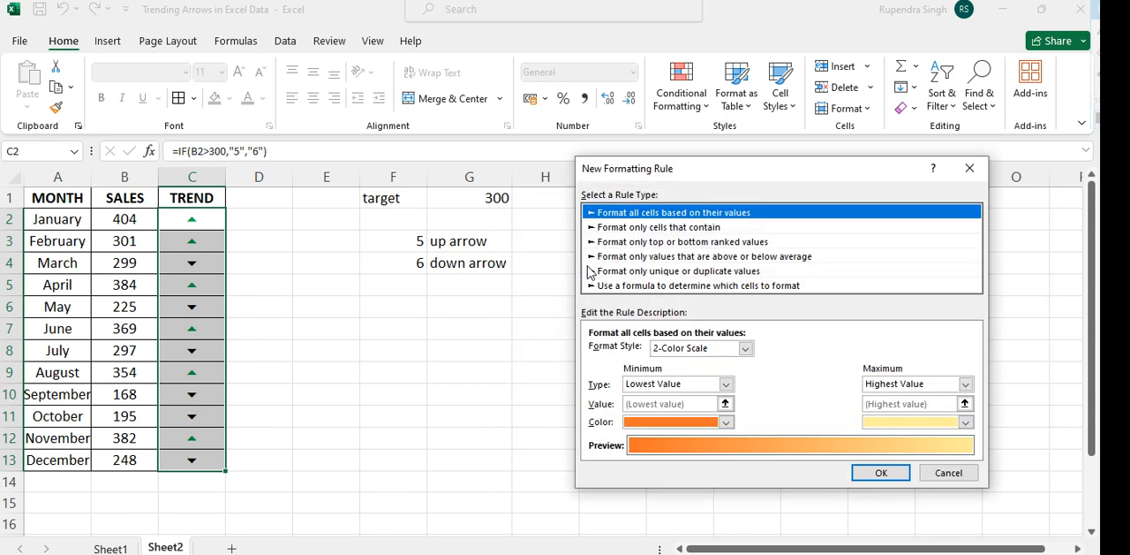
{"action": "left_click", "coordinate": [616, 285]}
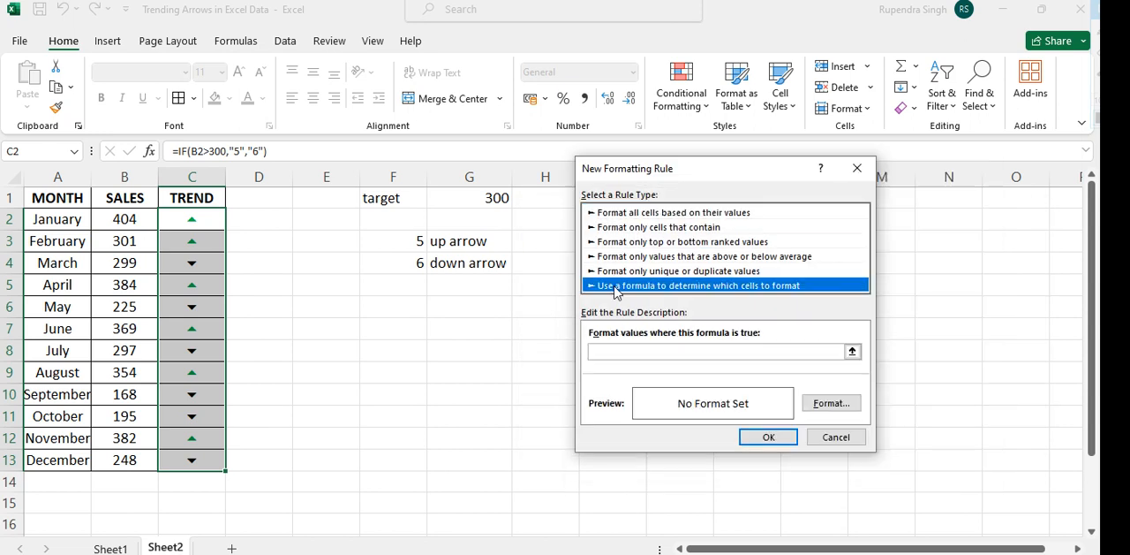
{"action": "key", "text": "Tab"}
{"action": "type", "text": "="}
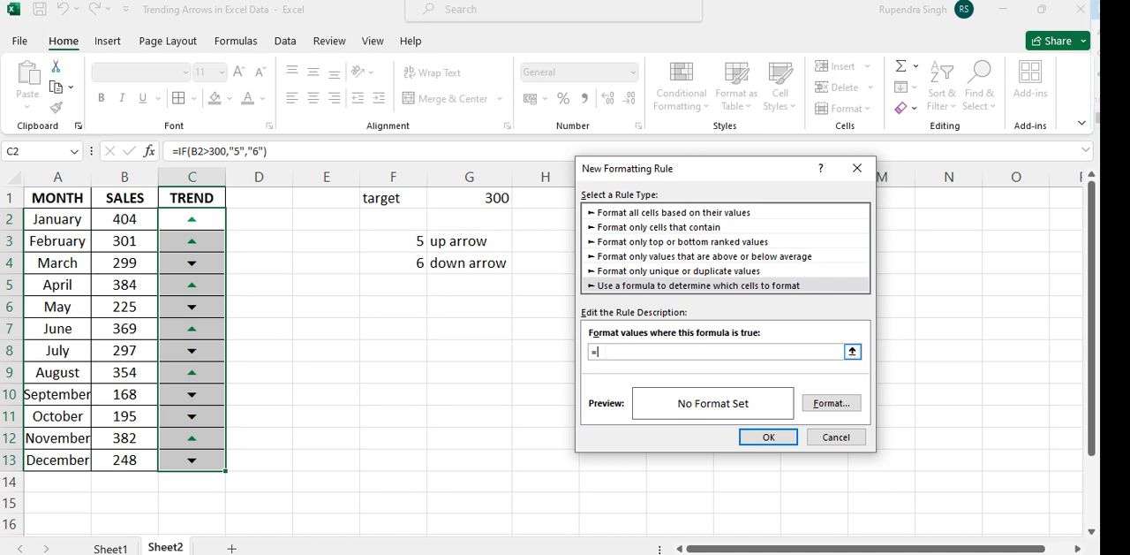
{"action": "left_click", "coordinate": [124, 217]}
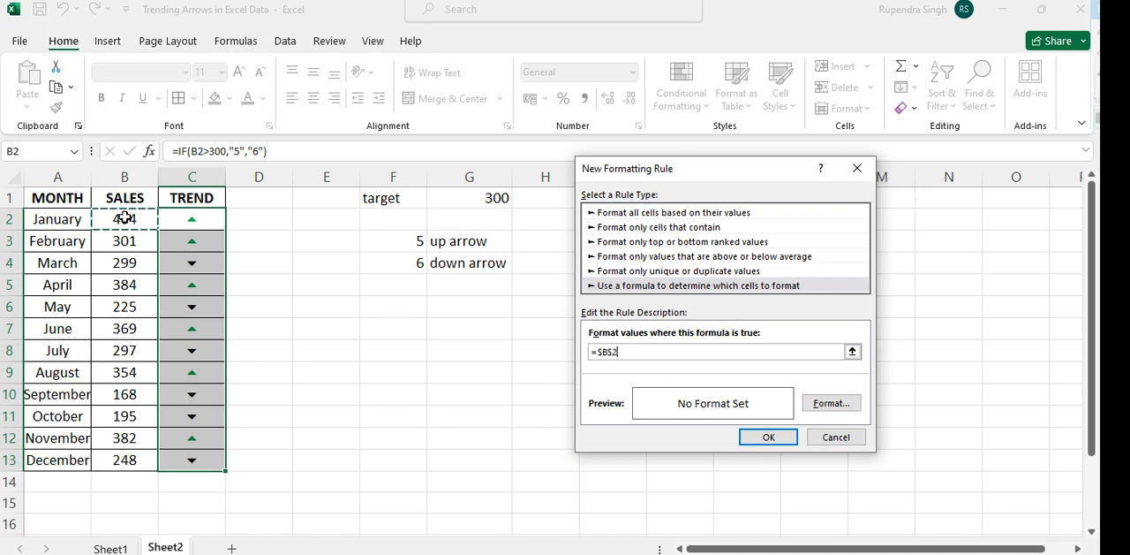
{"action": "type", "text": "<300"}
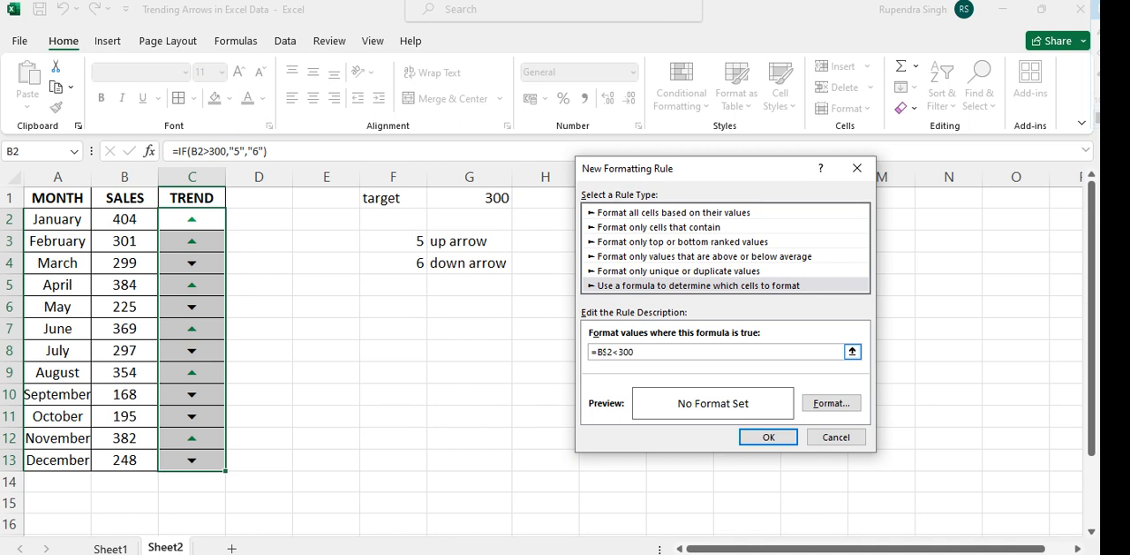
{"action": "key", "text": "BackSpace"}
Set the =B2<300 rule's font color to standard red, apply it to the trend arrows and close the rules manager
{"action": "left_click", "coordinate": [826, 402]}
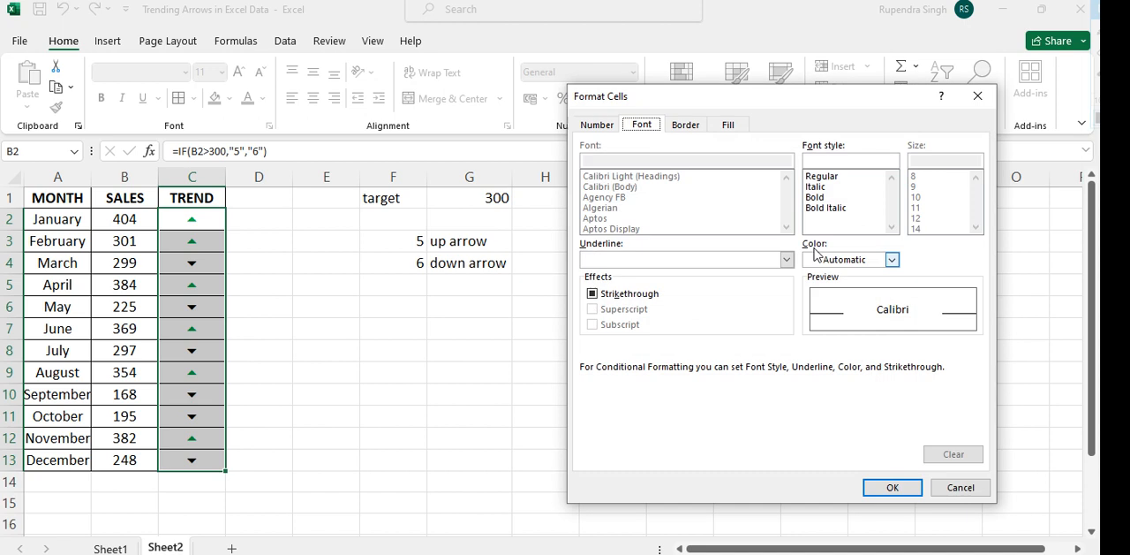
{"action": "left_click", "coordinate": [896, 262]}
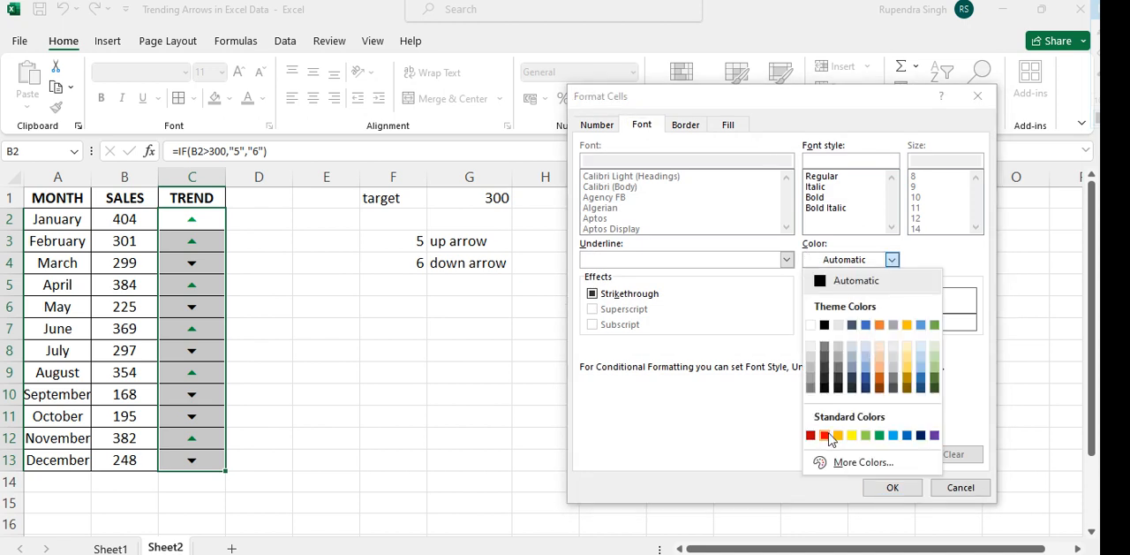
{"action": "left_click", "coordinate": [830, 438]}
{"action": "left_click", "coordinate": [879, 487]}
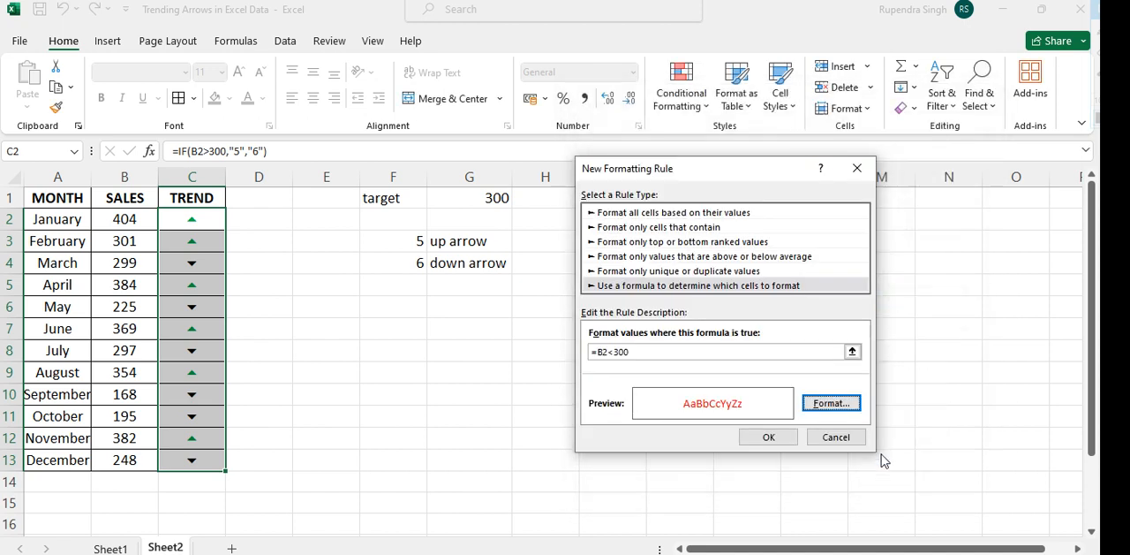
{"action": "left_click", "coordinate": [765, 438]}
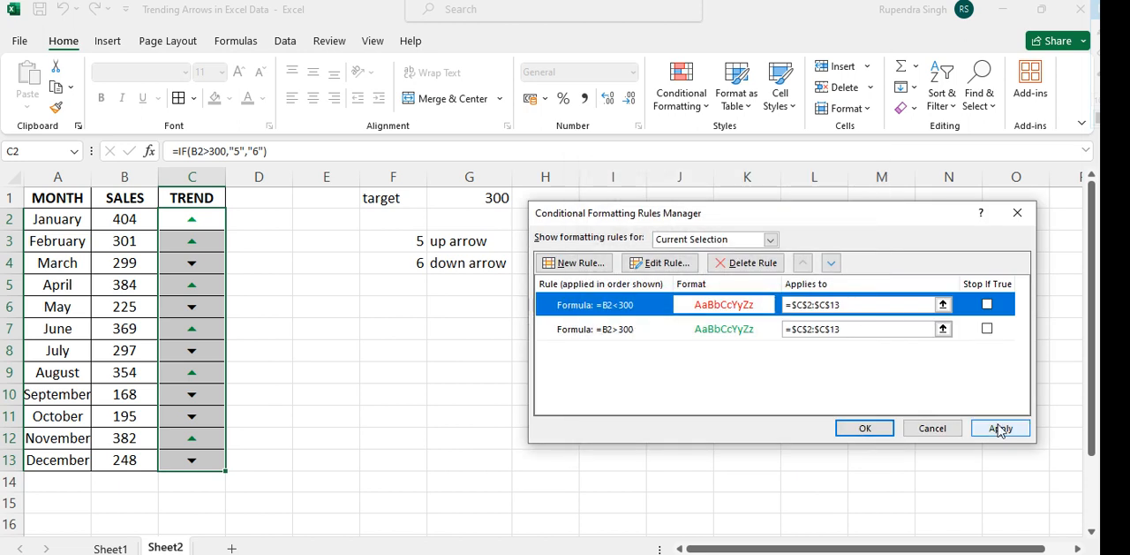
{"action": "left_click", "coordinate": [1001, 428]}
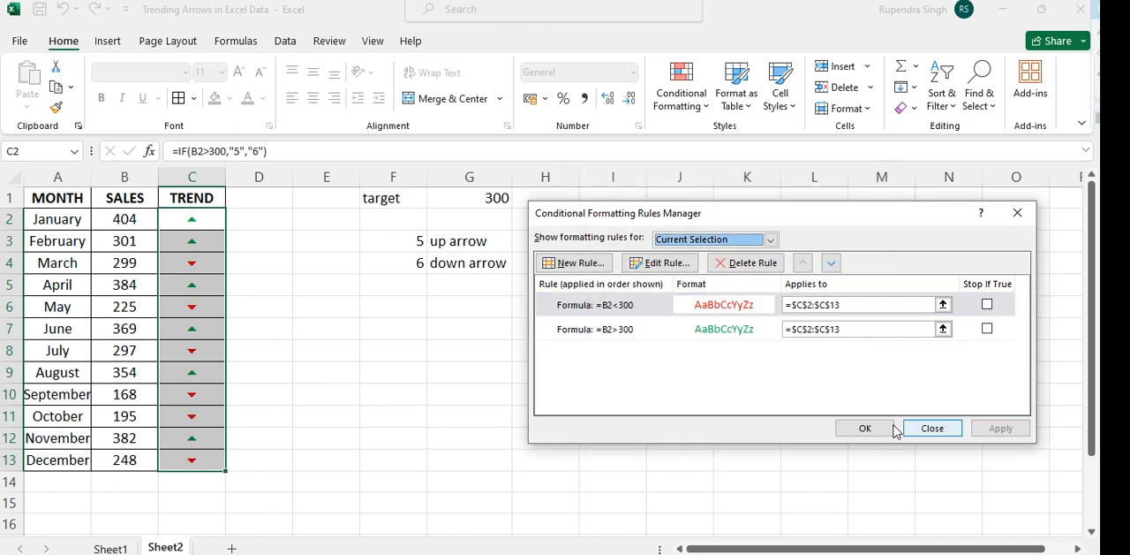
{"action": "left_click", "coordinate": [861, 429]}
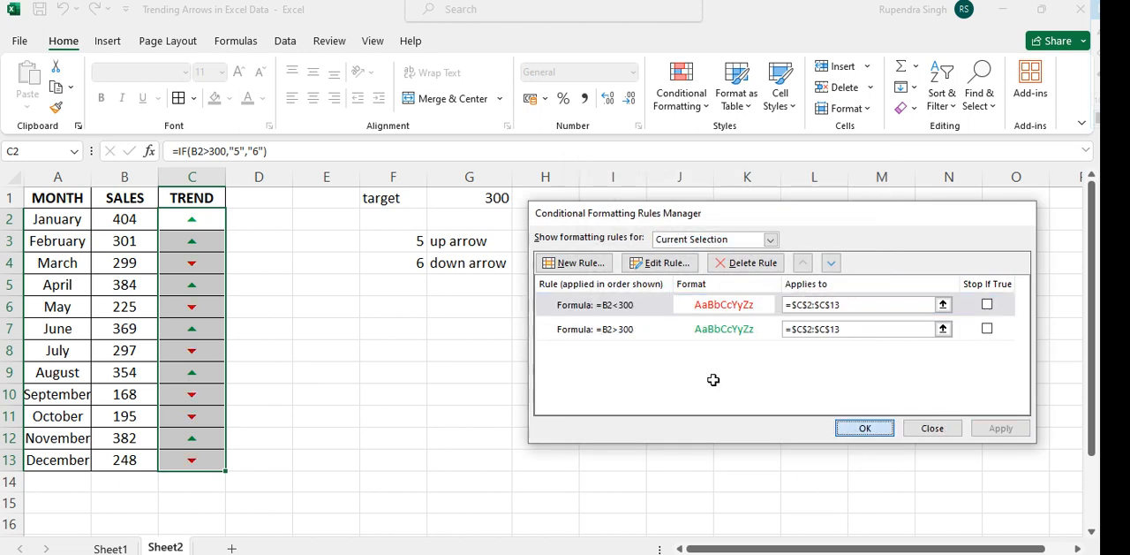
Set the font size of the trend arrows in C2:C13 to 15
{"action": "left_click", "coordinate": [201, 71]}
{"action": "type", "text": "15"}
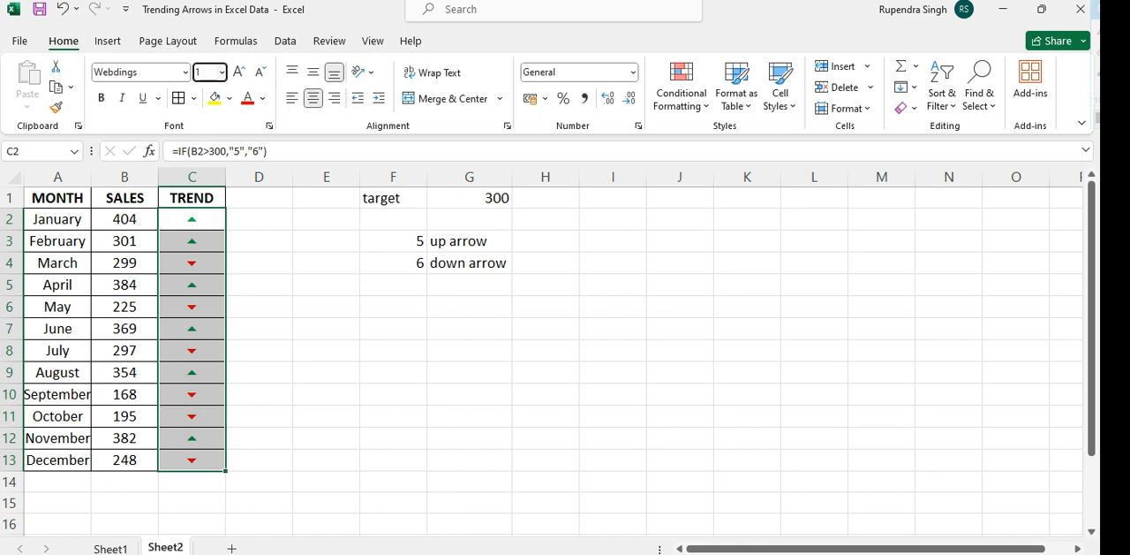
{"action": "key", "text": "Return"}
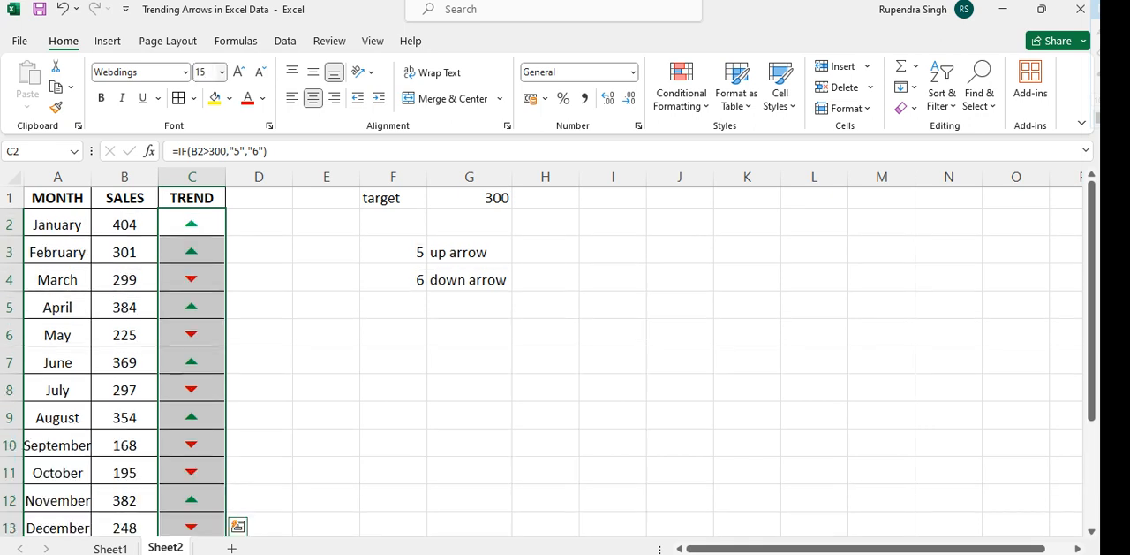
Set the trend arrows' font size to 14
{"action": "left_click", "coordinate": [202, 71]}
{"action": "type", "text": "12"}
{"action": "key", "text": "BackSpace"}
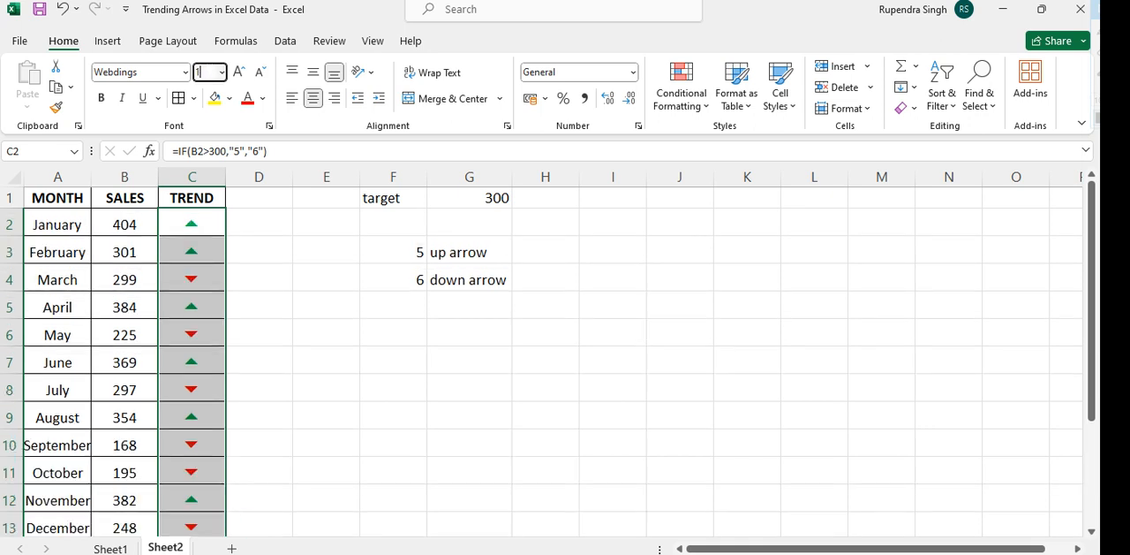
{"action": "type", "text": "1"}
{"action": "key", "text": "BackSpace"}
{"action": "type", "text": "4"}
{"action": "key", "text": "Return"}
AutoFit the TREND column's width to the selected arrow cells
{"action": "key", "text": "alt+h"}
{"action": "key", "text": "o"}
{"action": "key", "text": "i"}
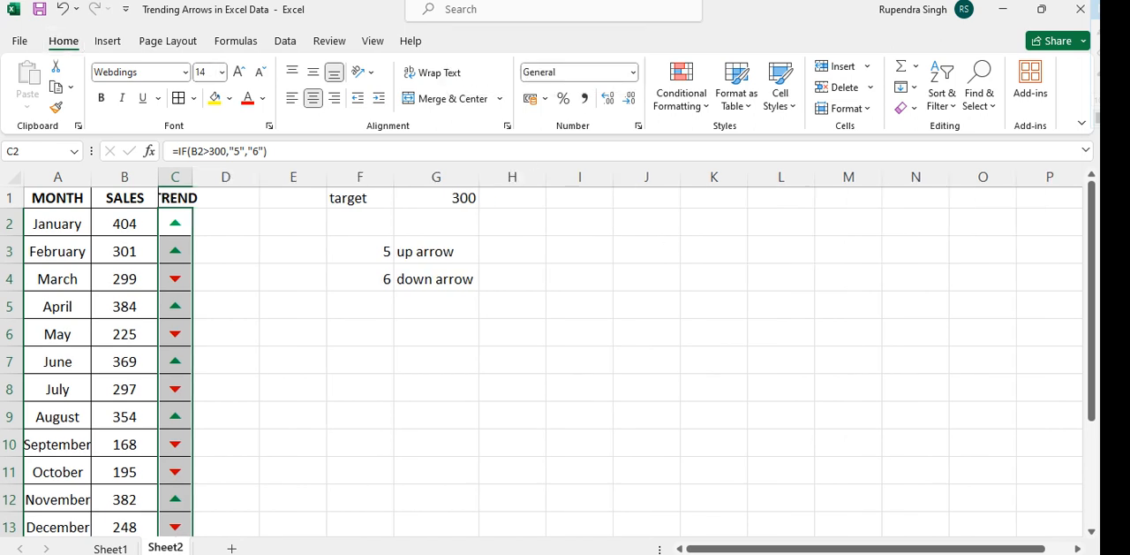
AutoFit the column widths of the whole sales table, including its headers
{"action": "scroll", "coordinate": [548, 353], "scroll_direction": "down", "scroll_amount": 1}
{"action": "left_click", "coordinate": [114, 326]}
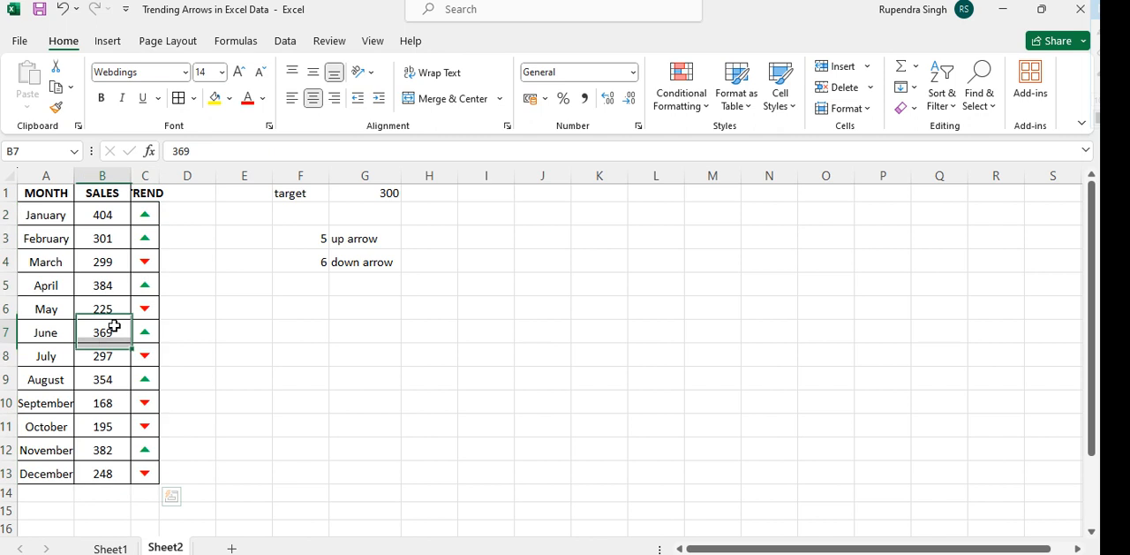
{"action": "key", "text": "ctrl+a"}
{"action": "key", "text": "alt+h"}
{"action": "key", "text": "o"}
{"action": "key", "text": "i"}
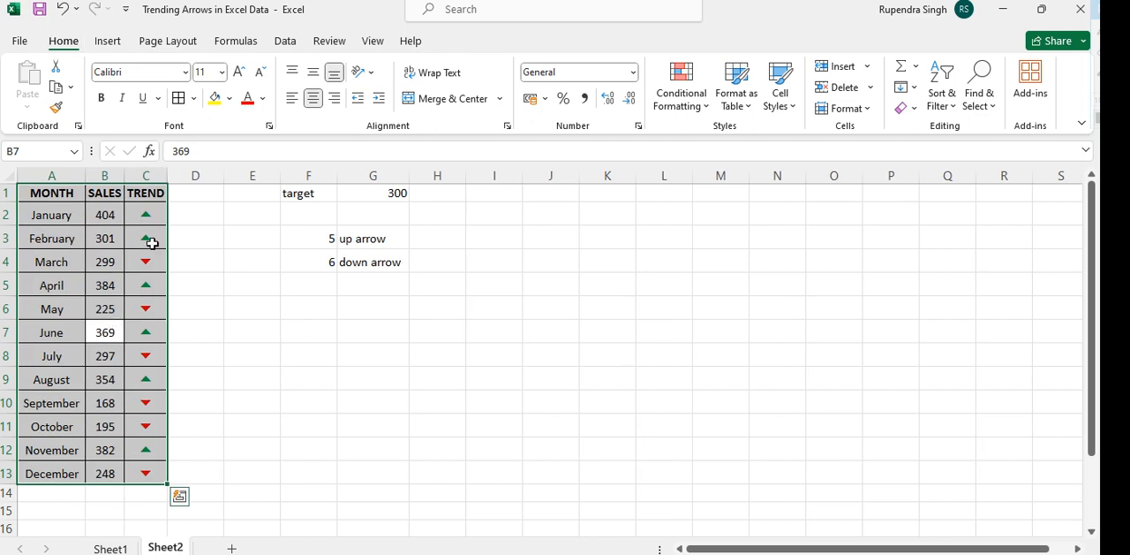
Fill the trend arrow cells C2:C13 with the darkest near-black shade of the theme's black
{"action": "left_click", "coordinate": [145, 215]}
{"action": "key", "text": "ctrl+shift+Down"}
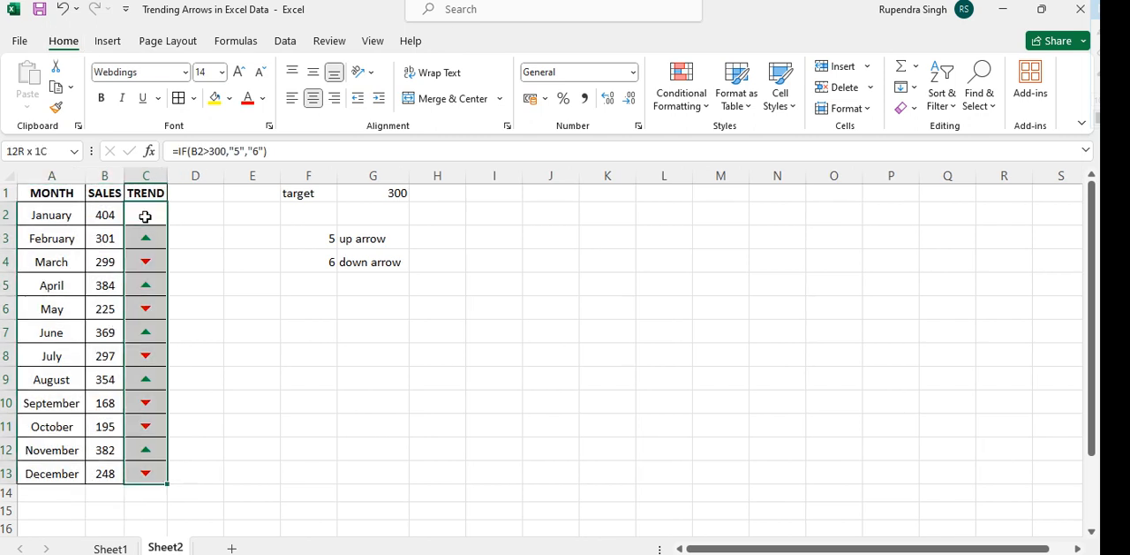
{"action": "left_click", "coordinate": [230, 99]}
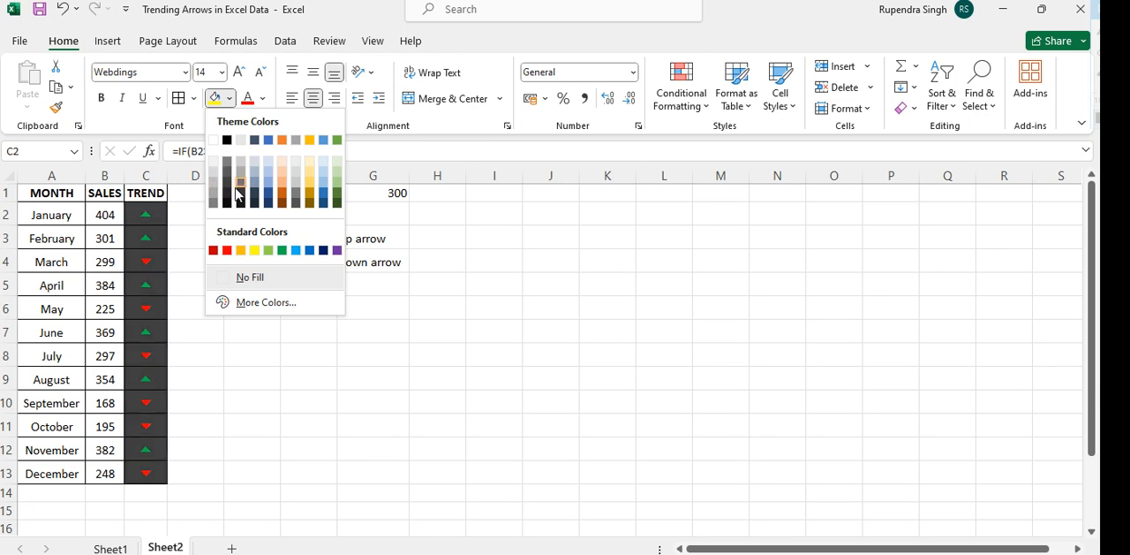
{"action": "left_click", "coordinate": [227, 205]}
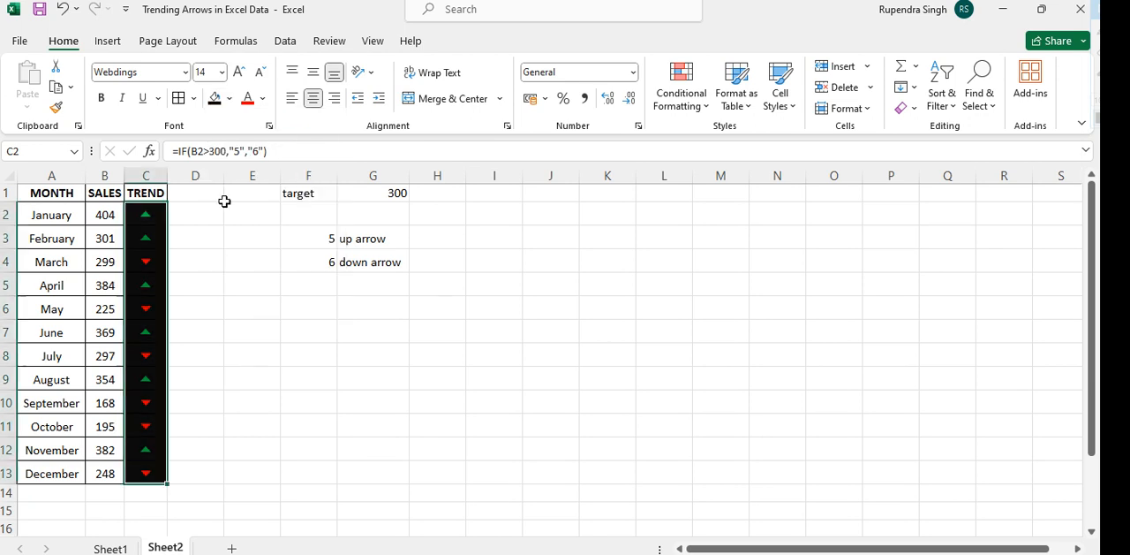
{"action": "left_click", "coordinate": [252, 325]}
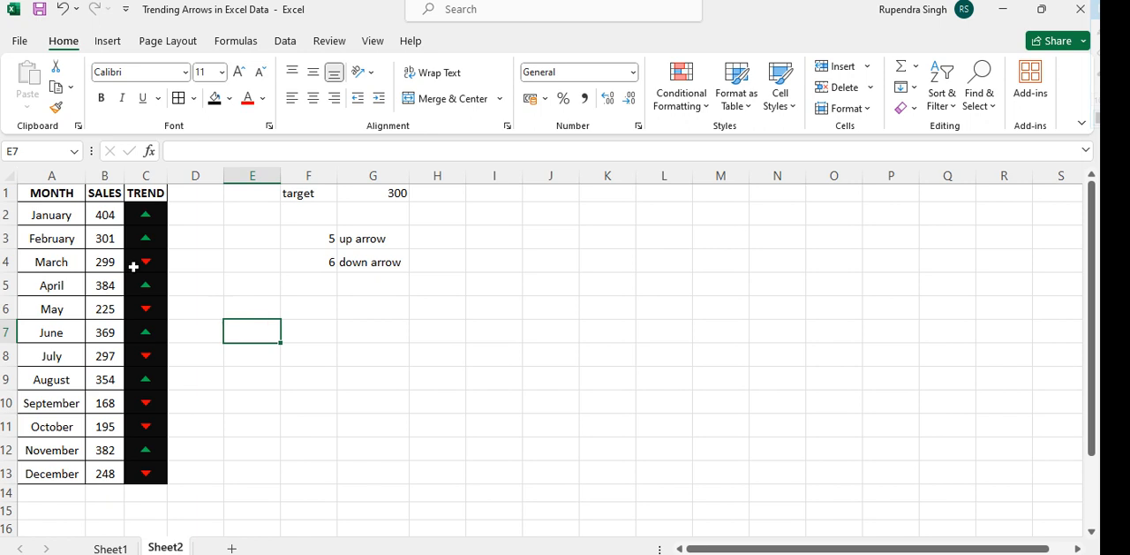
Change the April sales to 200 and the May sales to 425 to test the trend arrows
{"action": "left_click", "coordinate": [111, 283]}
{"action": "type", "text": "200"}
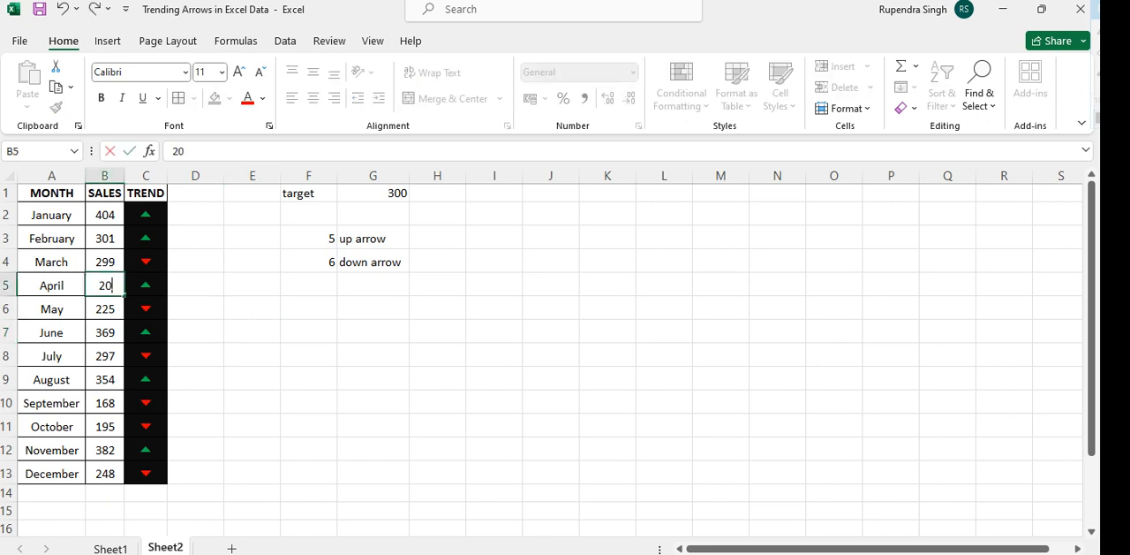
{"action": "key", "text": "Return"}
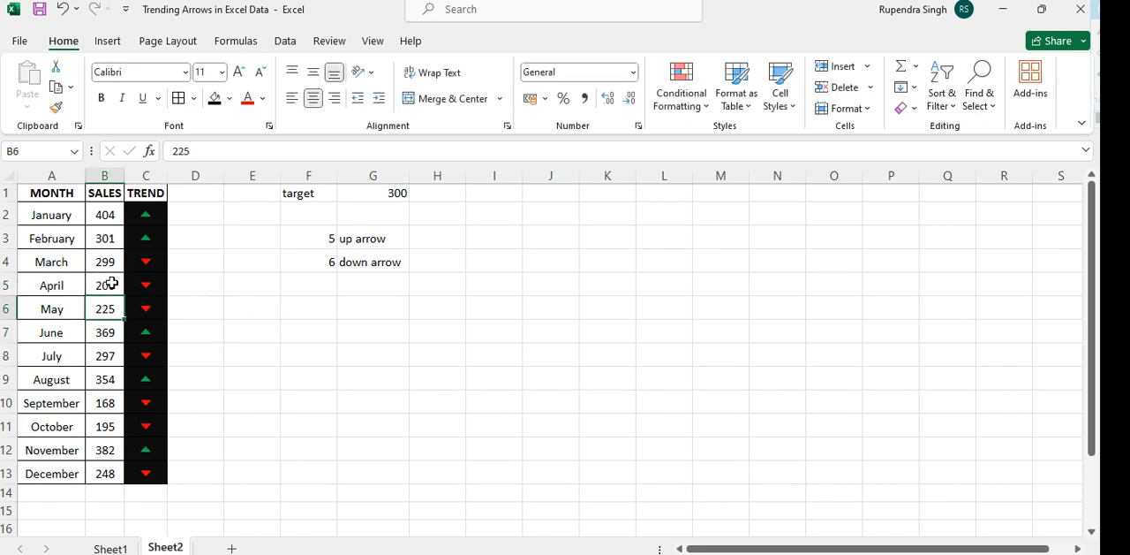
{"action": "type", "text": "425"}
{"action": "key", "text": "Return"}
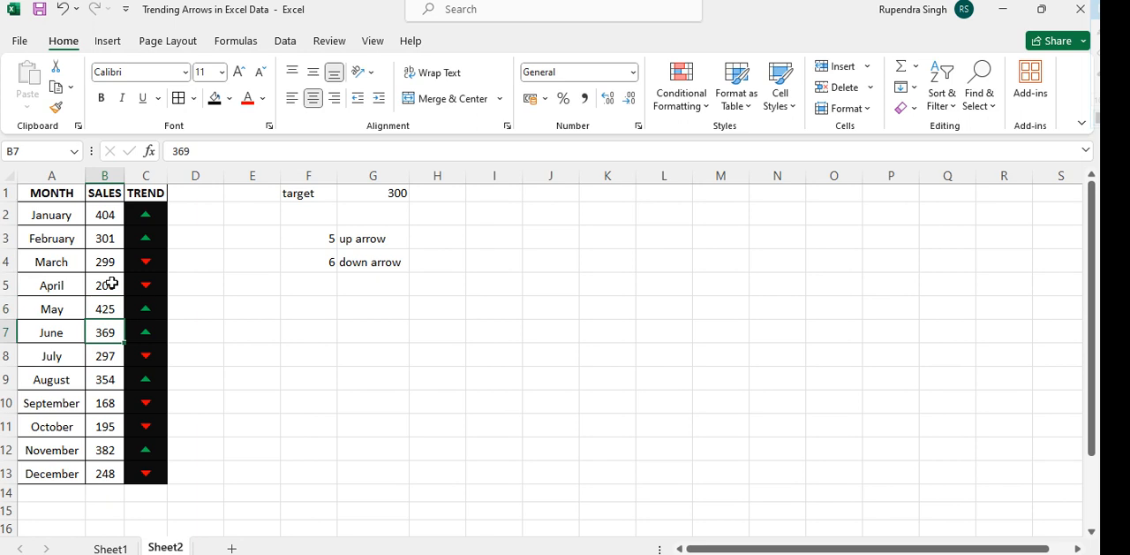
{"action": "left_click", "coordinate": [332, 353]}
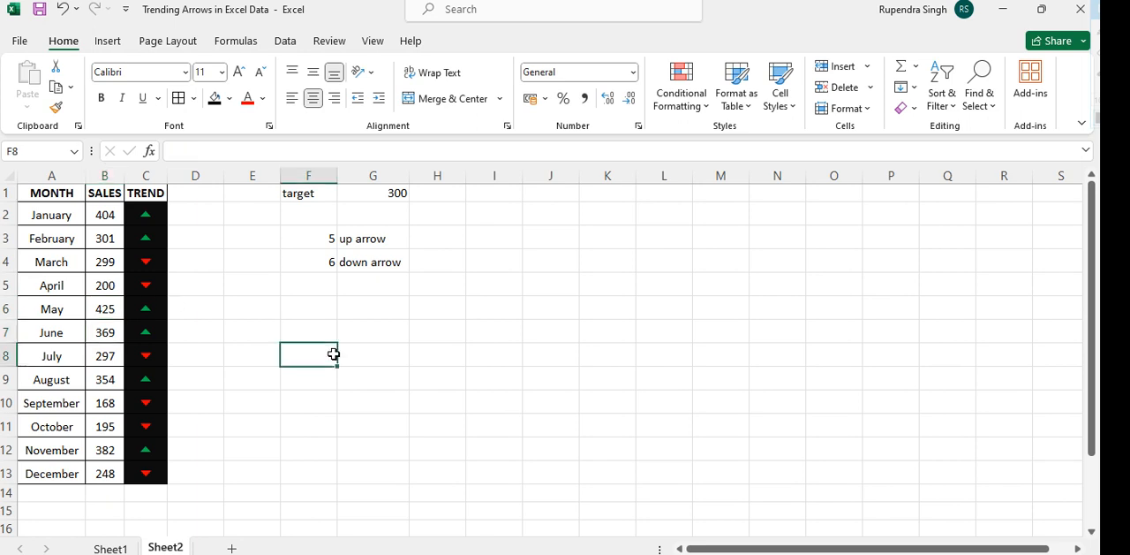